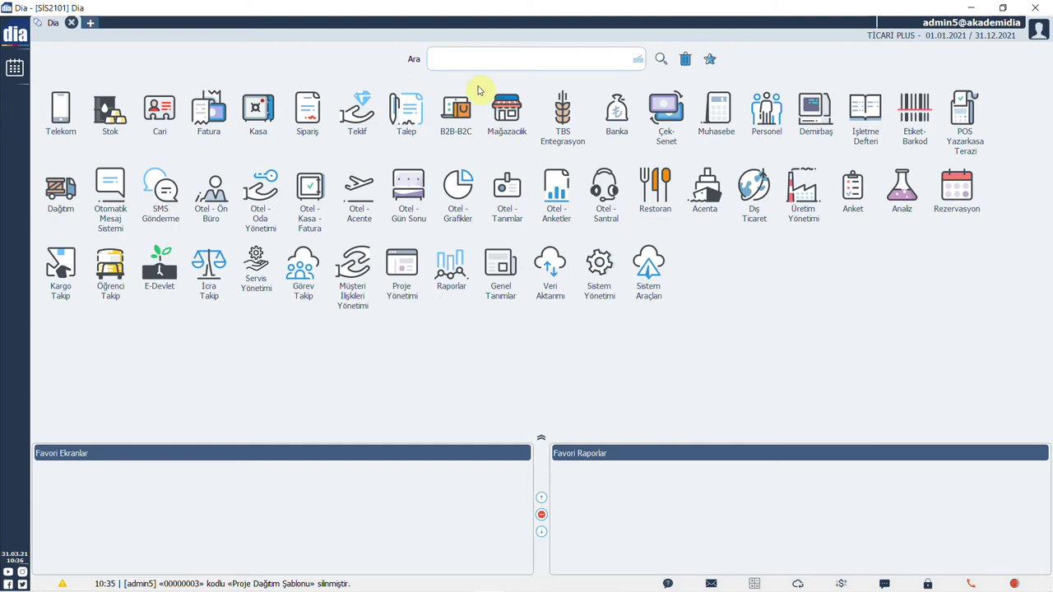
- Search the modules for "proje" and open the Proje Dağıtım Şablonları list
key("F2")
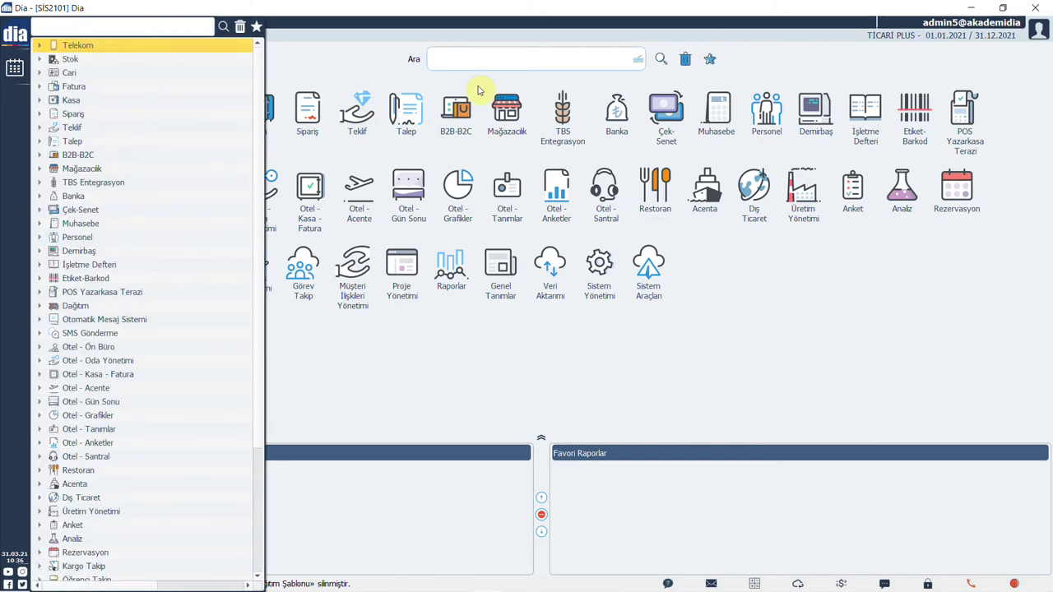
type("proje")
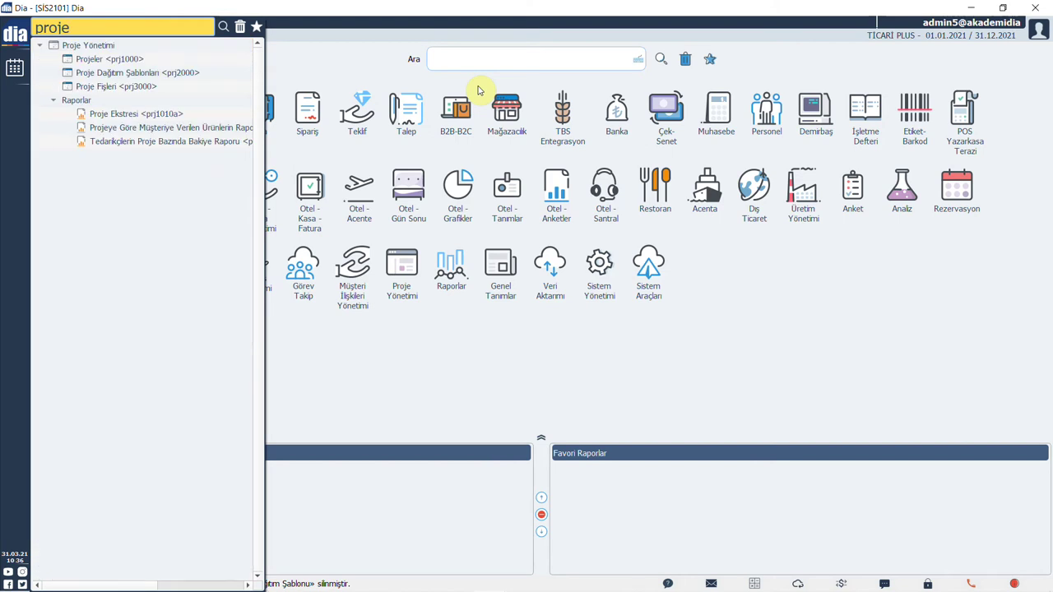
double_click(158, 75)
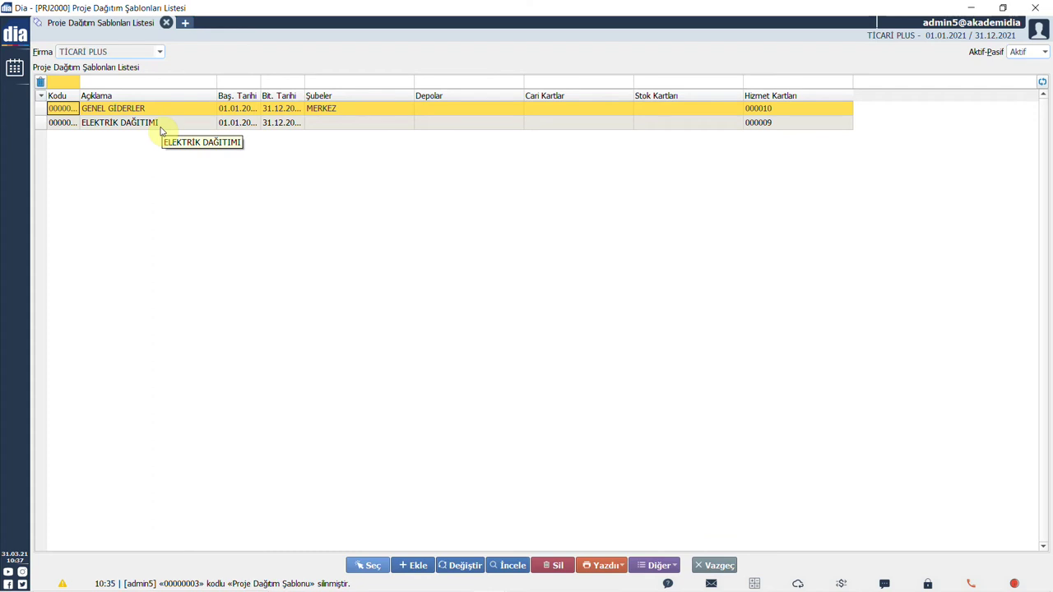
- Start a new project distribution template and enter ULAŞIM GİDERLERİ as its description
left_click(415, 566)
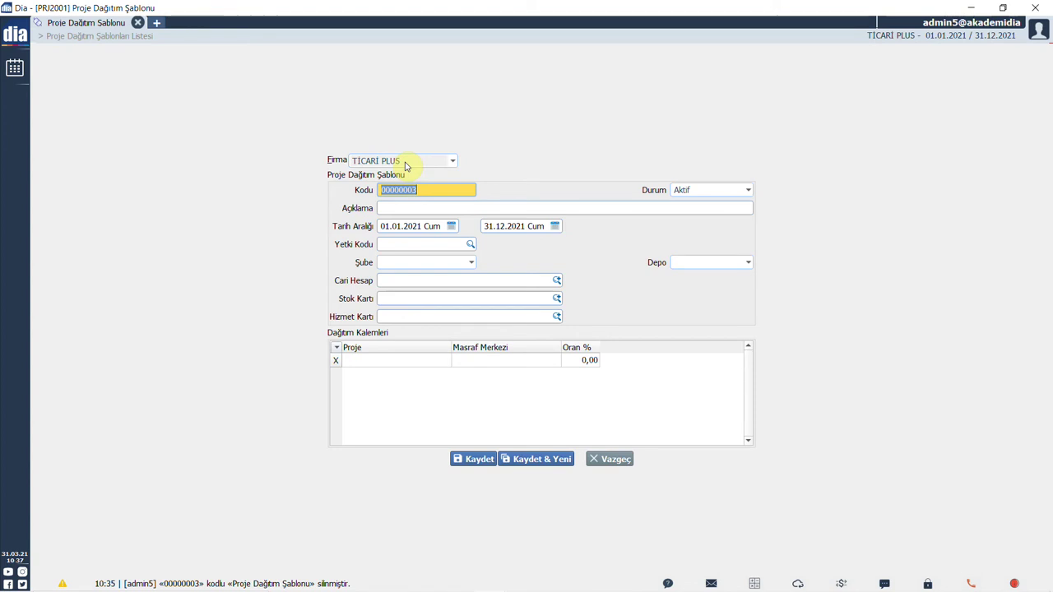
left_click(453, 204)
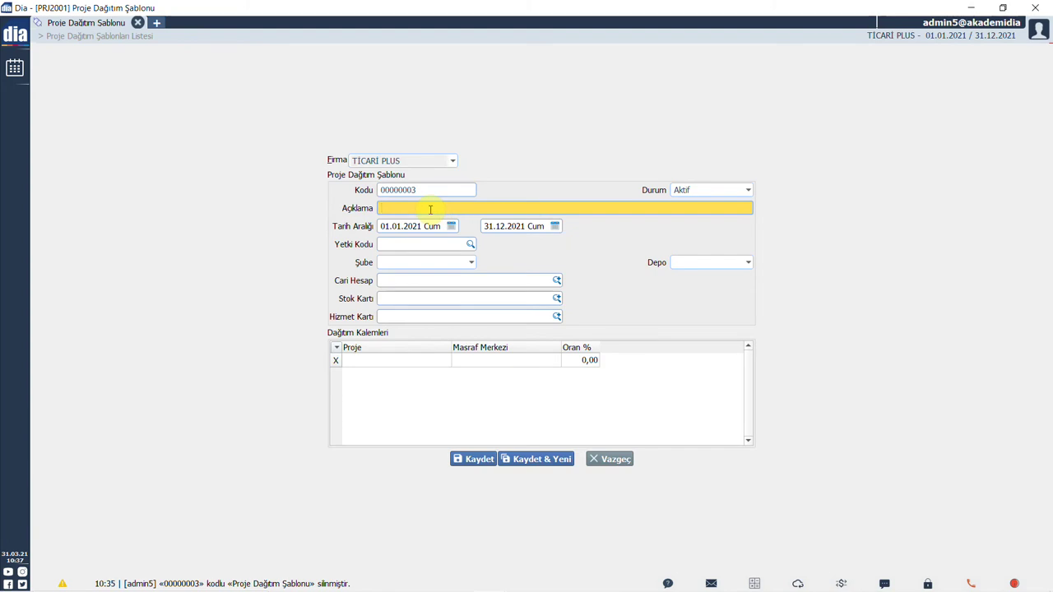
type("ULAŞIM GİDERLERİ")
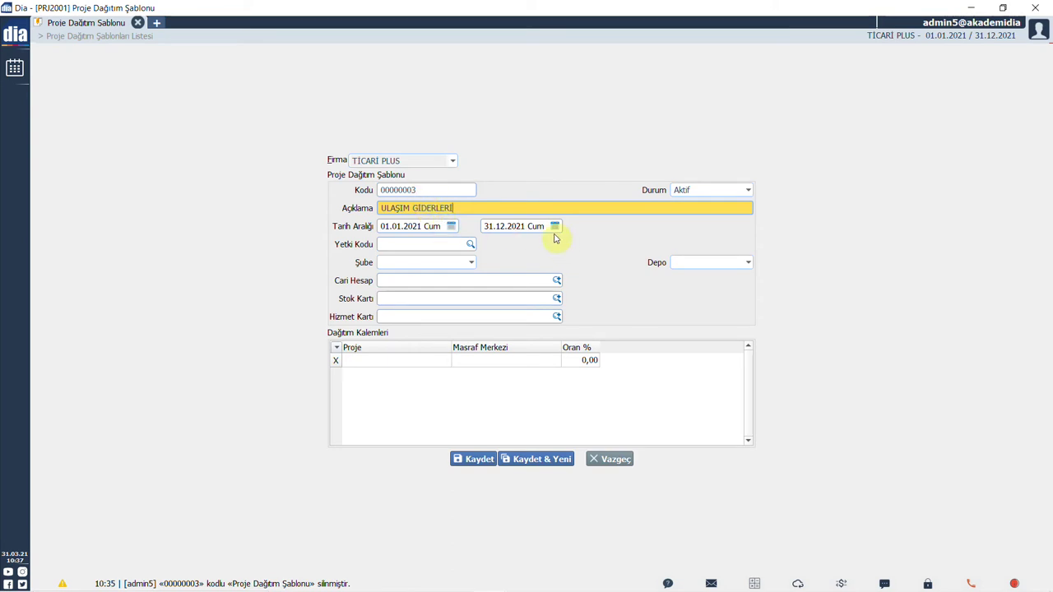
- Check the choices offered for the template's branch (Şube) and warehouse (Depo) without selecting any
left_click(472, 263)
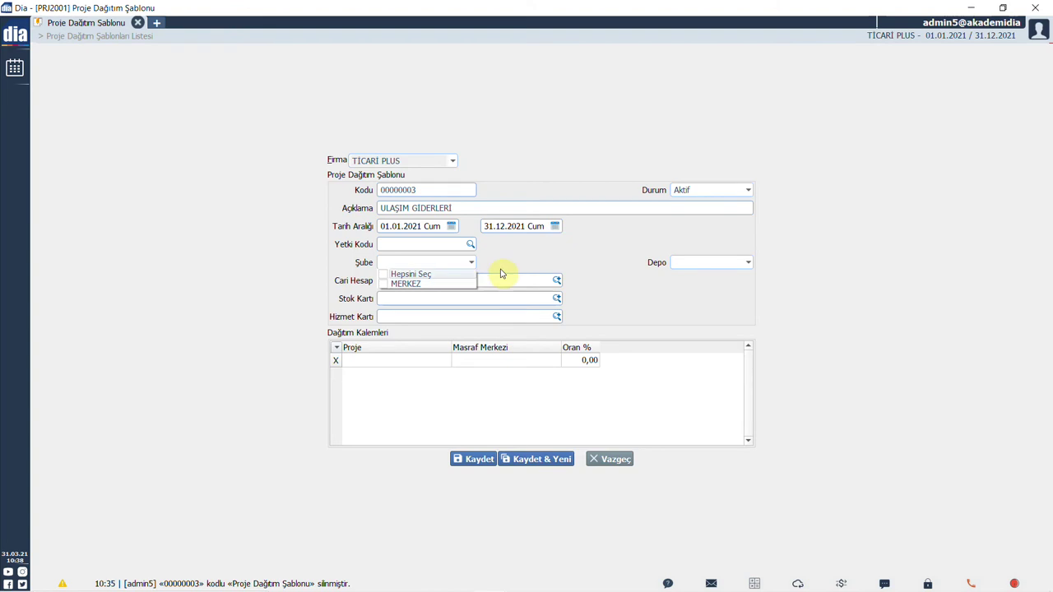
left_click(626, 332)
left_click(700, 263)
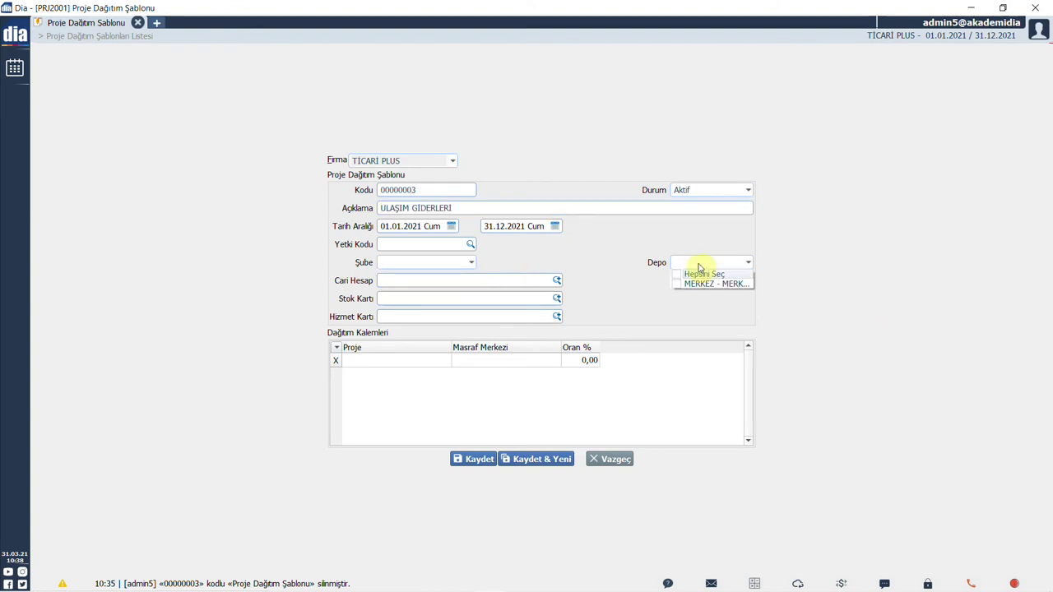
left_click(629, 265)
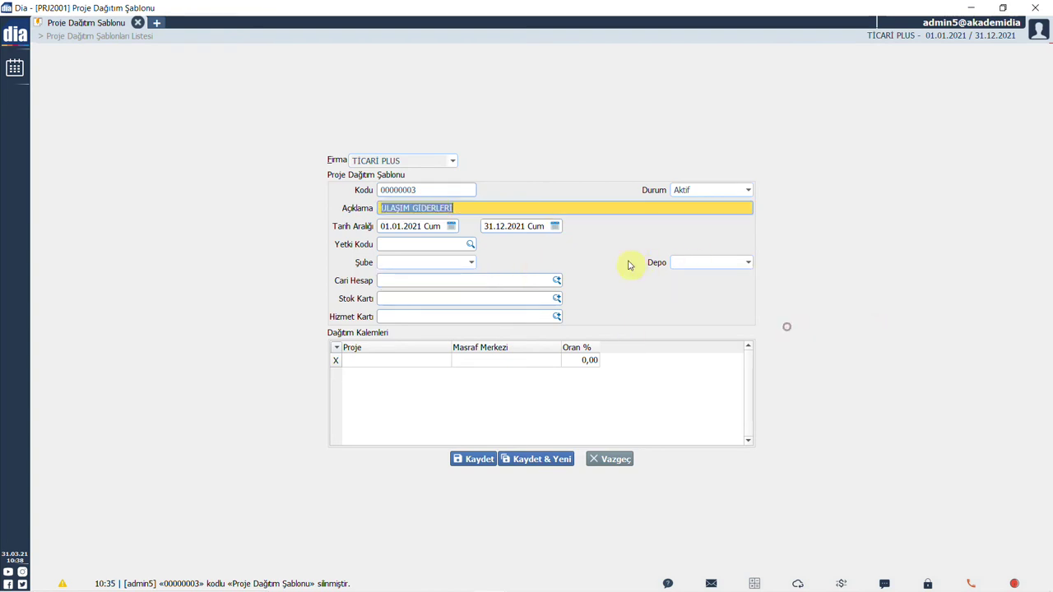
- Assign the received service card 000012 ULAŞIM to the template as its Hizmet Kartı
left_click(382, 298)
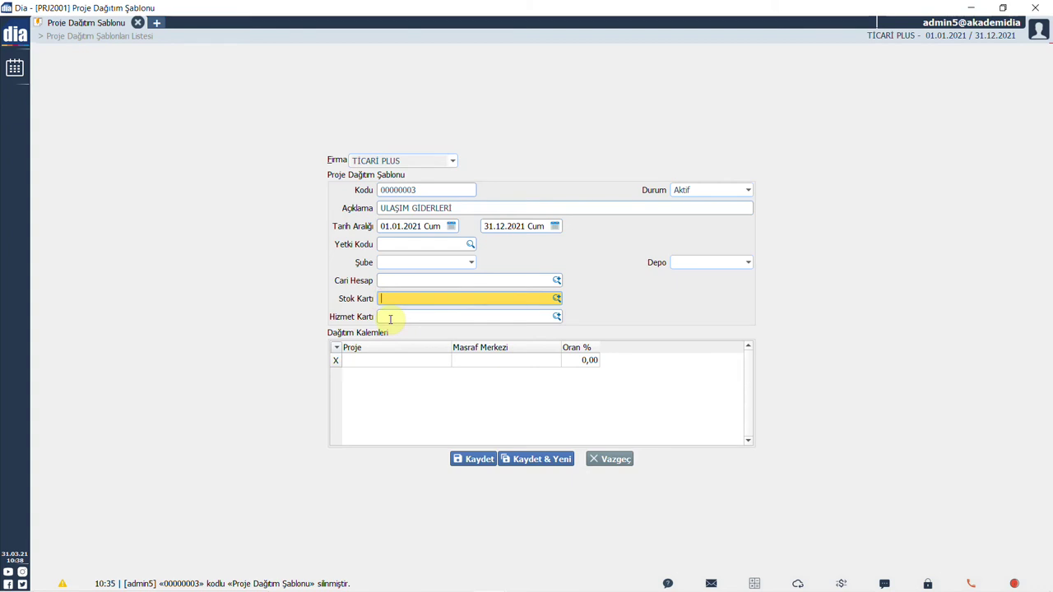
left_click(392, 319)
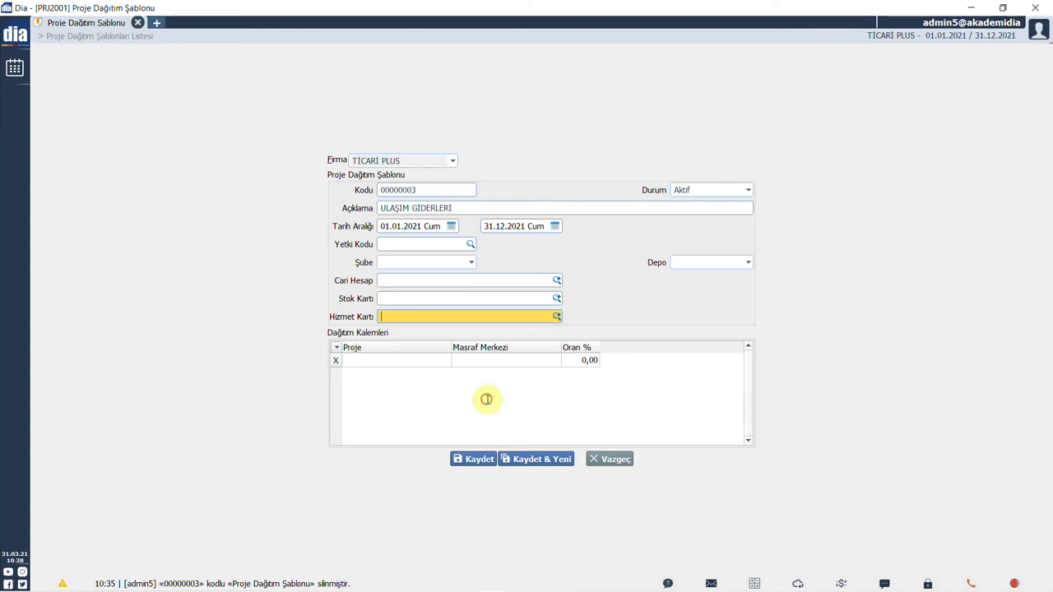
double_click(394, 319)
left_click(82, 248)
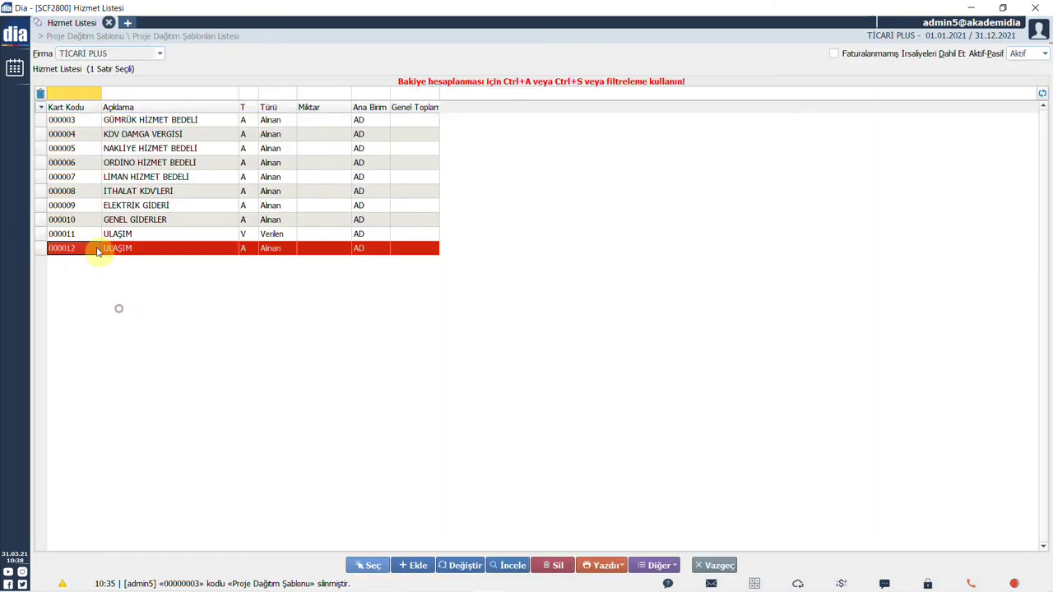
left_click(372, 566)
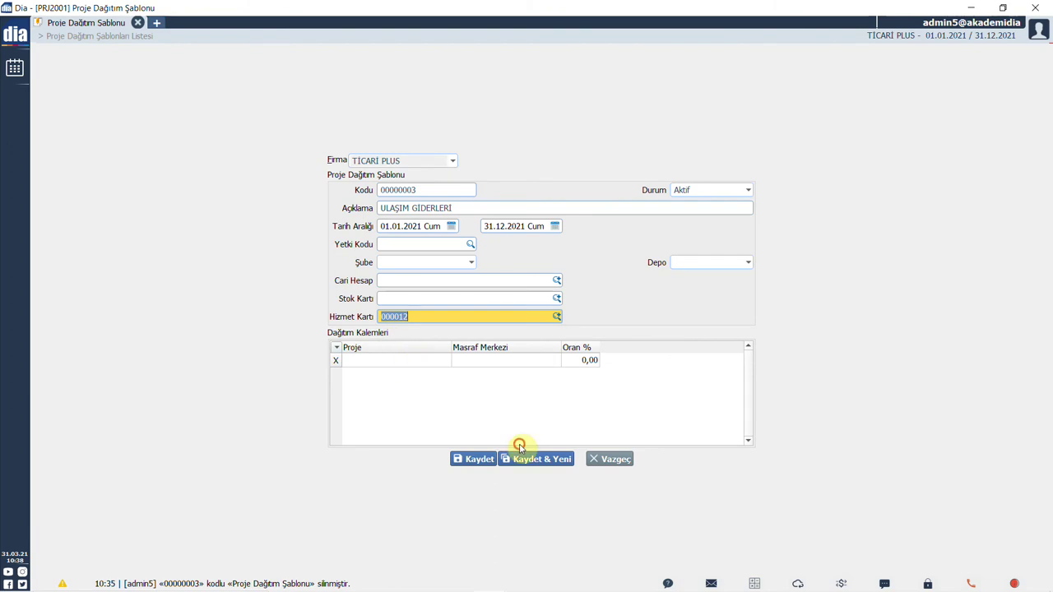
- Add MALTEPEPARK PROJESİ (00000004) as the first distribution line with a 50% ratio
key("Tab")
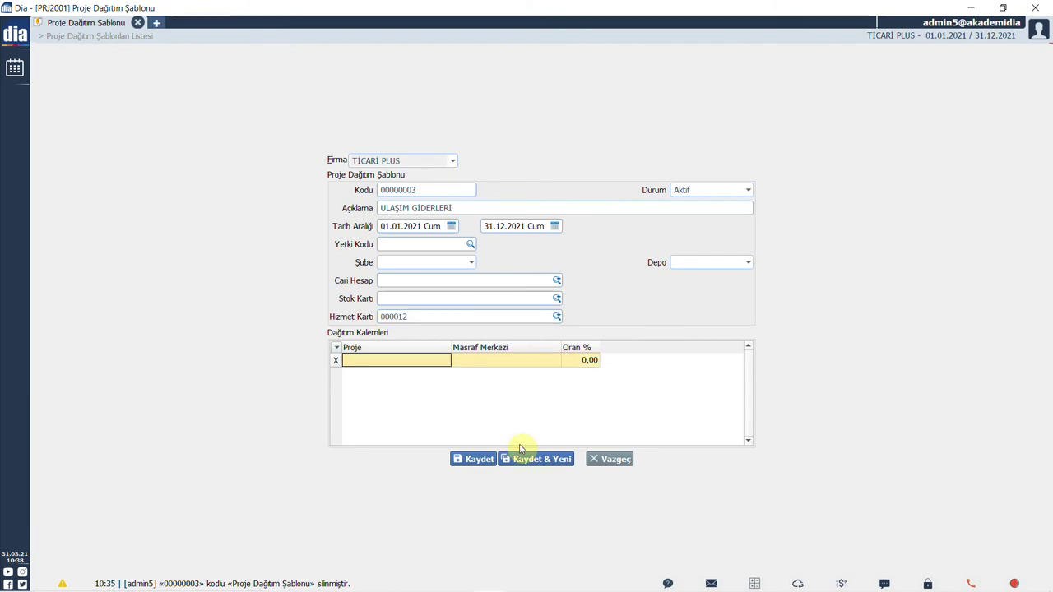
left_click(441, 366)
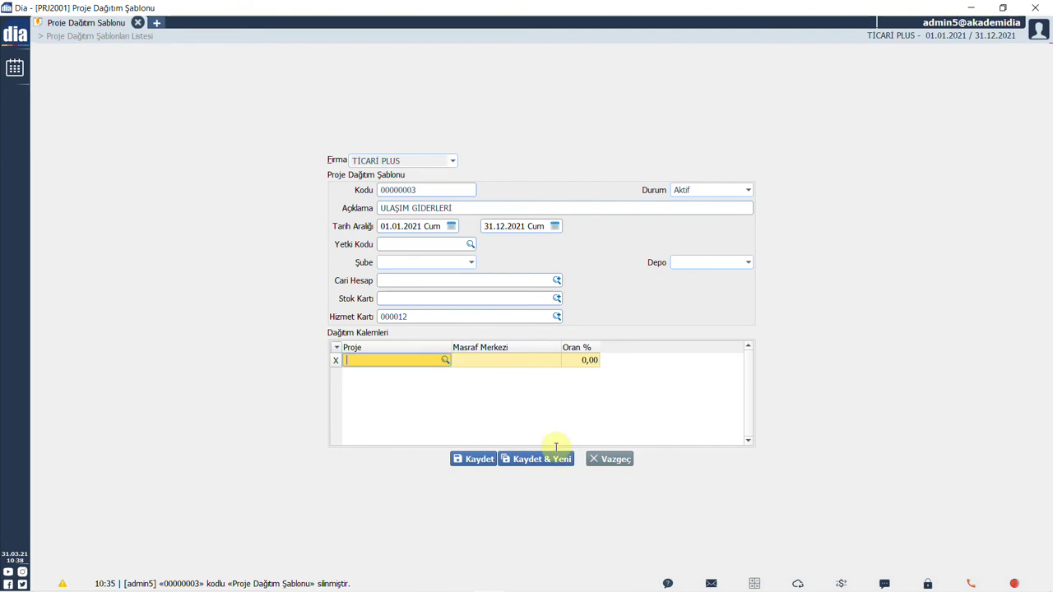
left_click(445, 359)
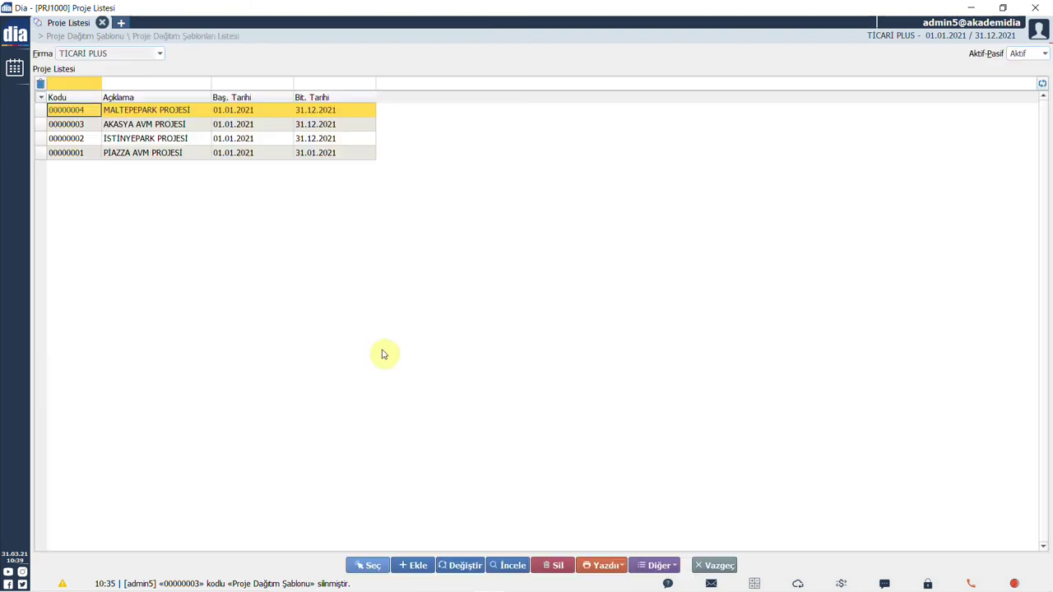
left_click(201, 112)
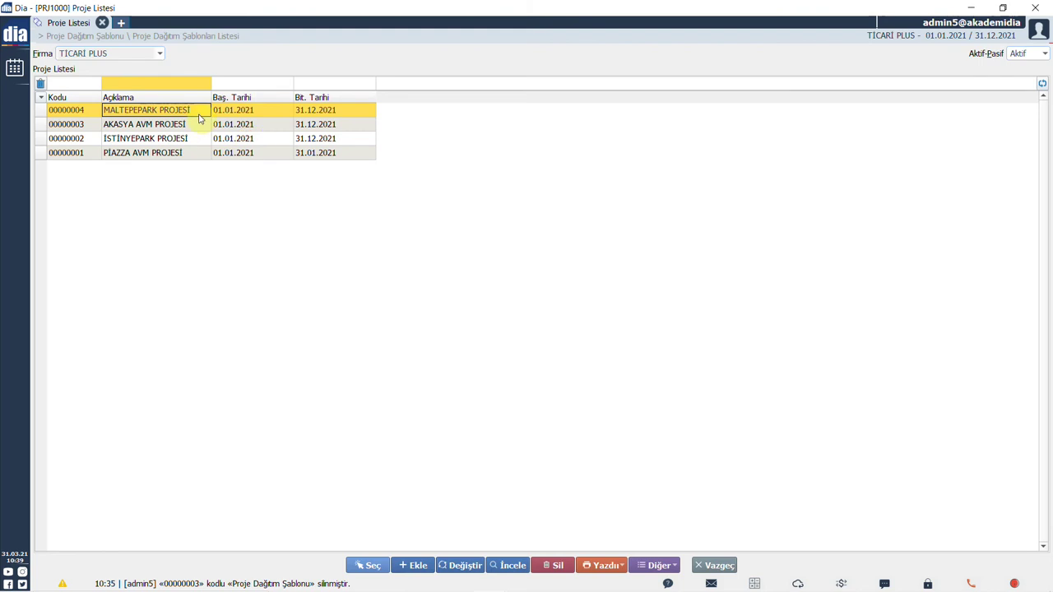
left_click(374, 565)
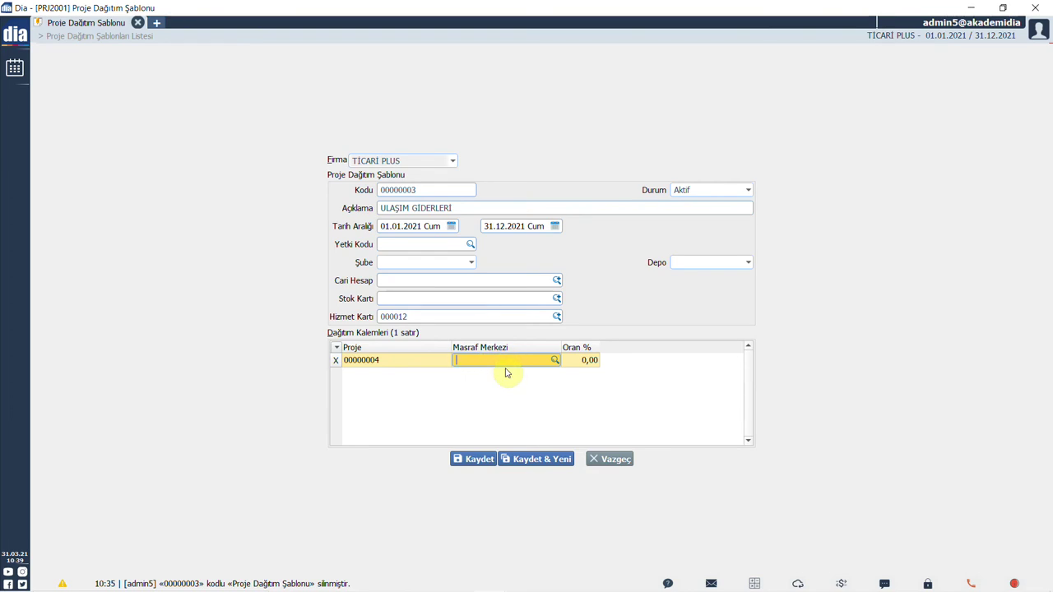
left_click(579, 363)
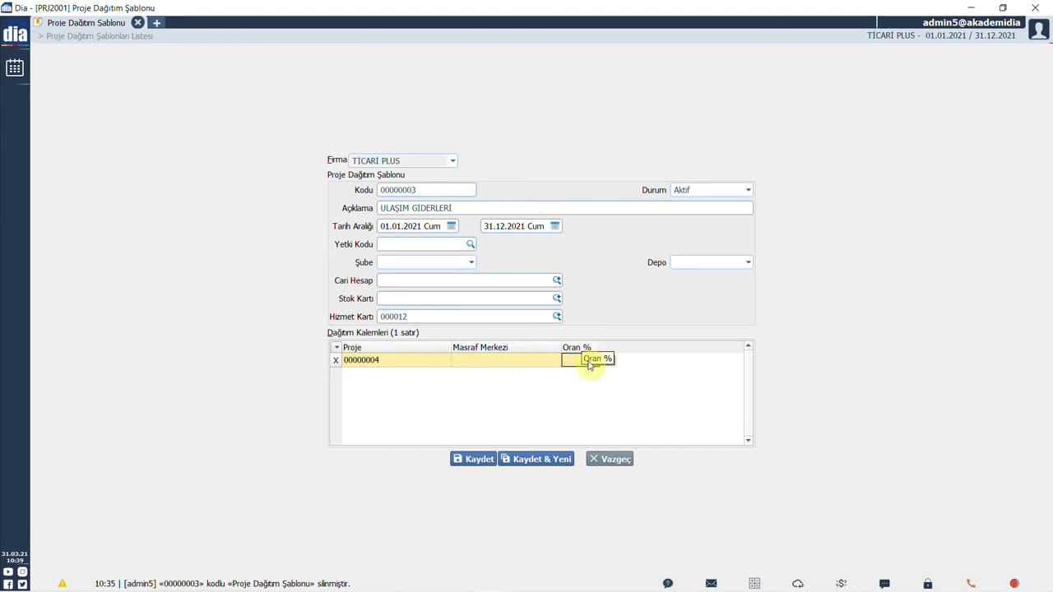
type("50")
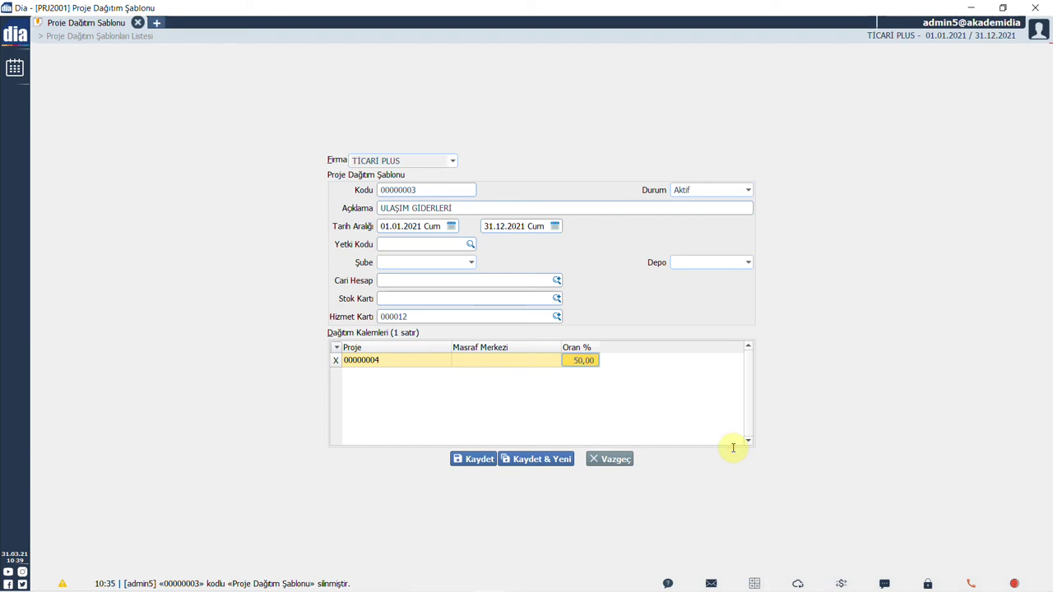
key("Return")
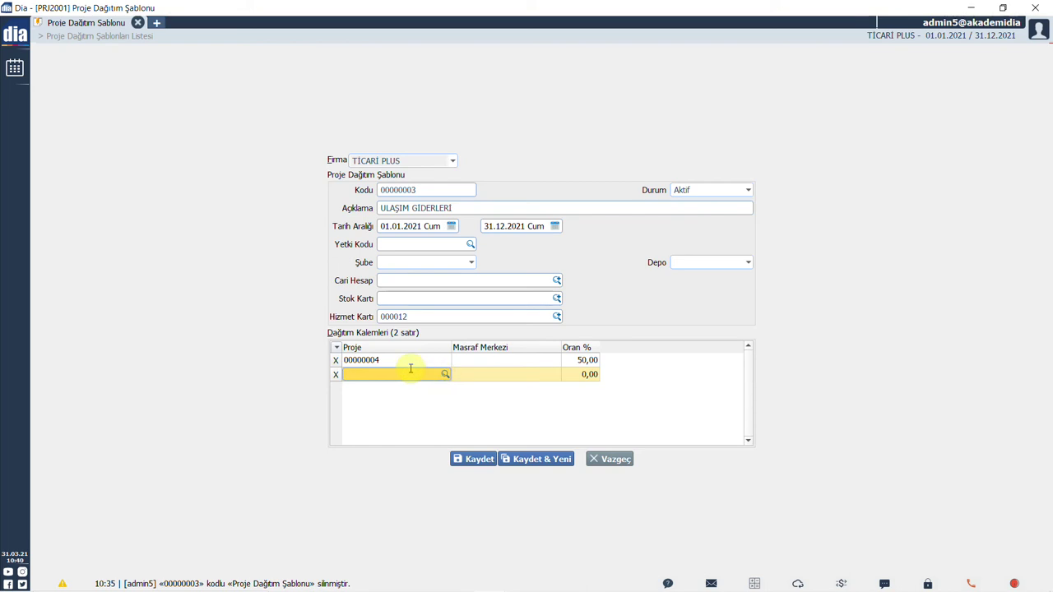
- Add AKASYA AVM PROJESİ (00000003) as the second distribution line with a 50% ratio and save the template
double_click(383, 362)
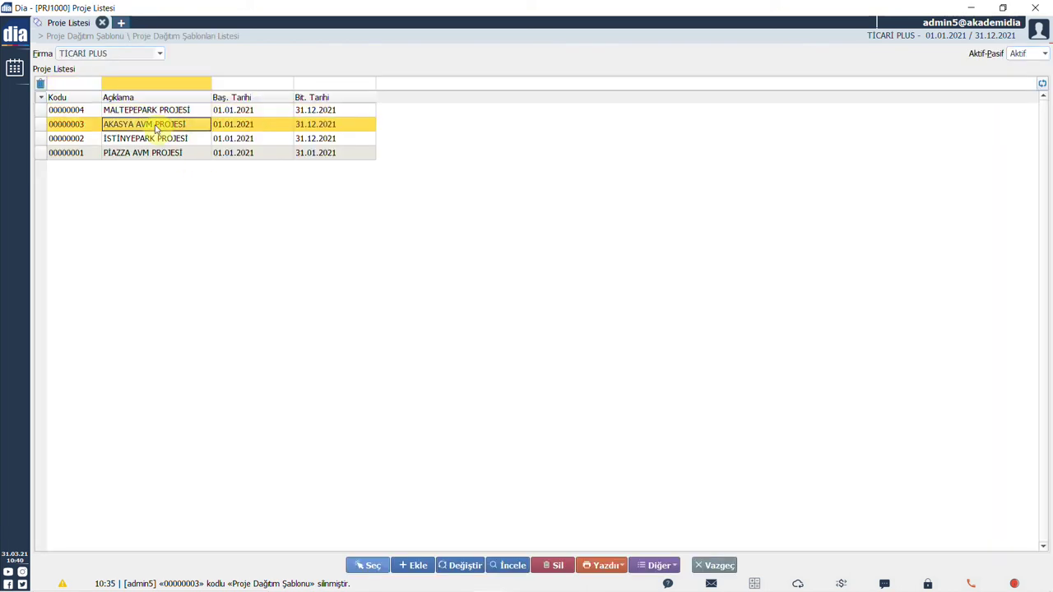
left_click(374, 566)
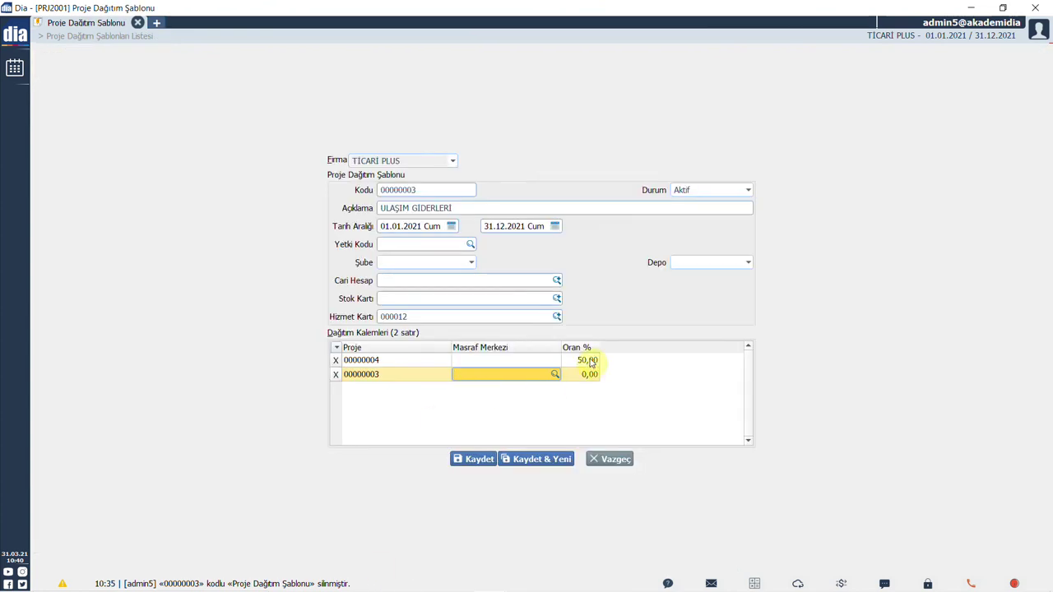
left_click(589, 376)
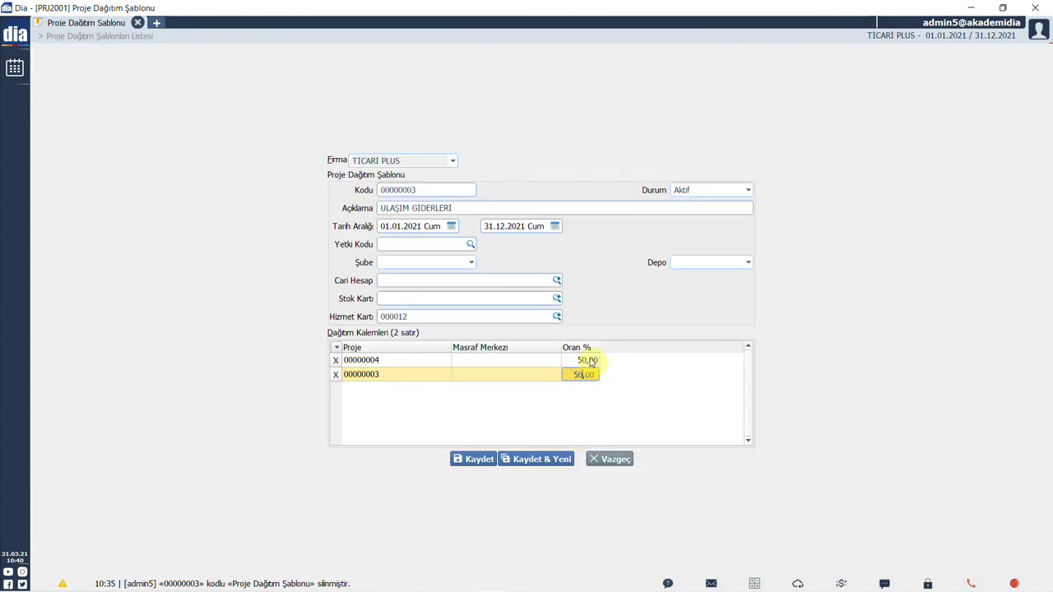
left_click(484, 462)
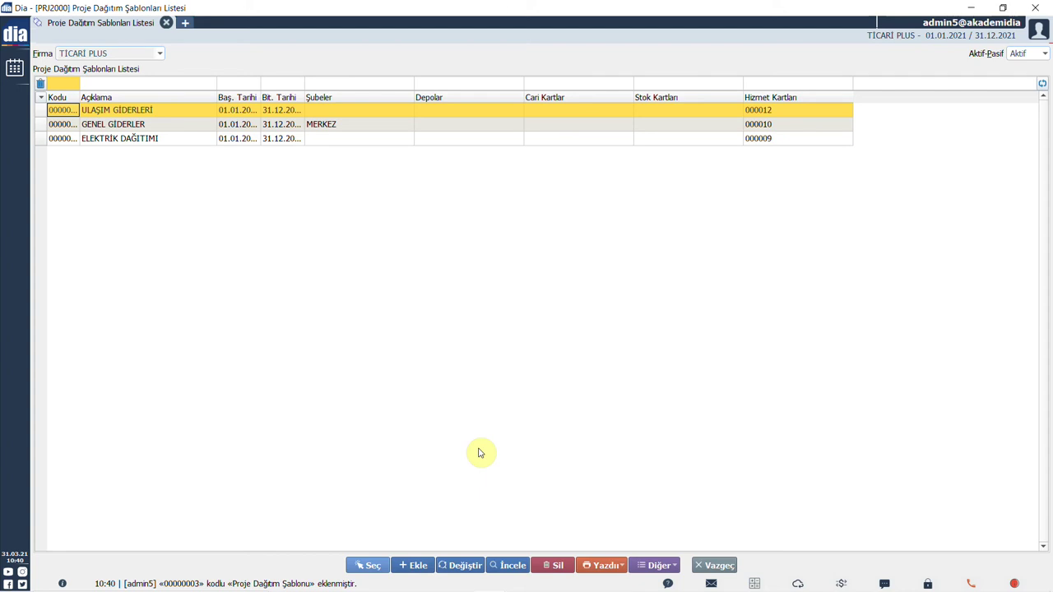
- Open the Fatura Listesi in a new tab and start a new Mal Alım purchase invoice
key("ctrl+t")
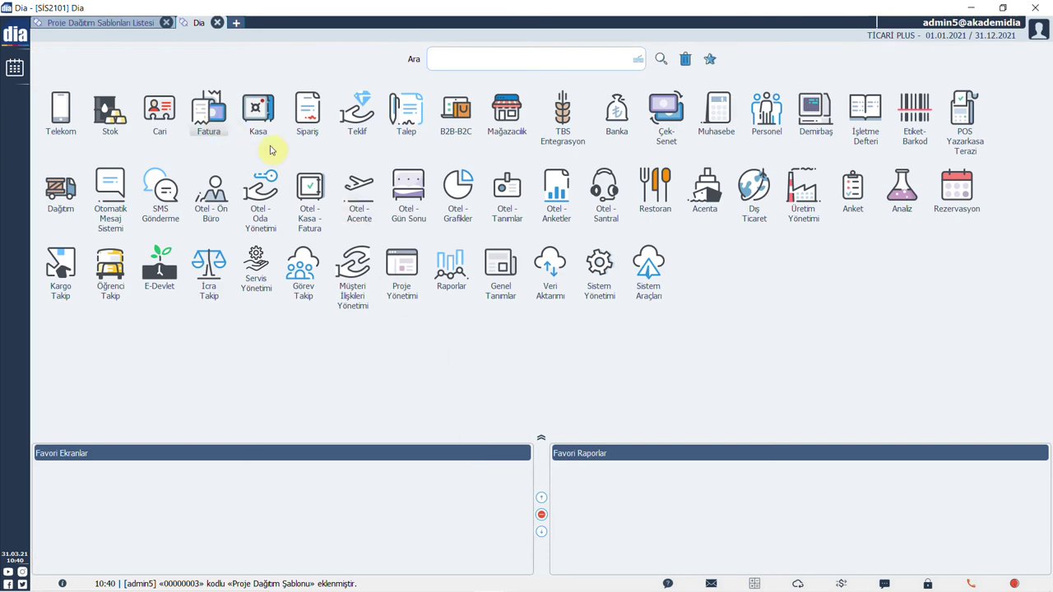
left_click(216, 119)
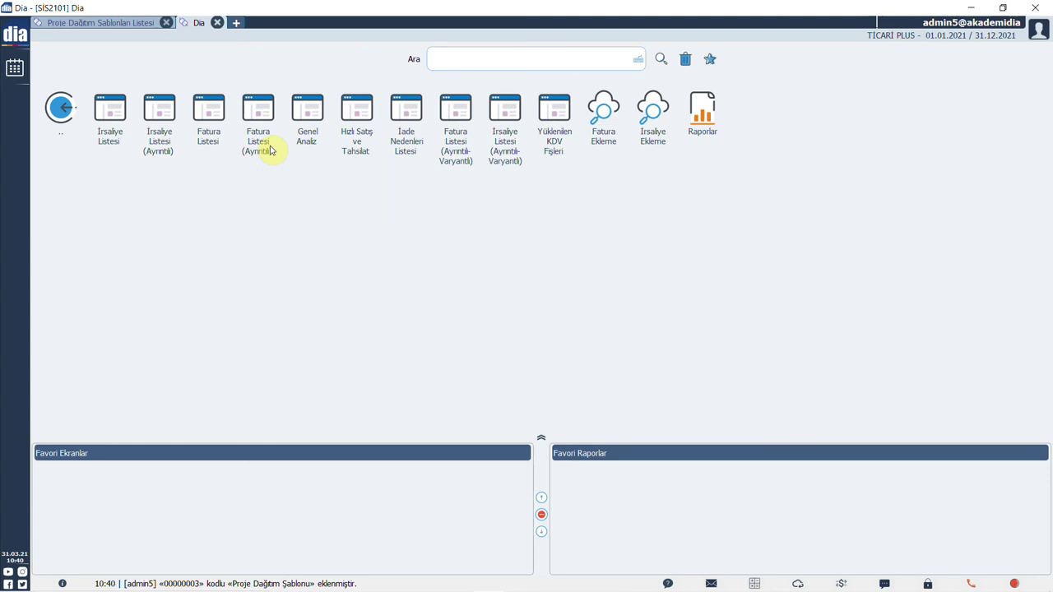
left_click(271, 150)
left_click(384, 566)
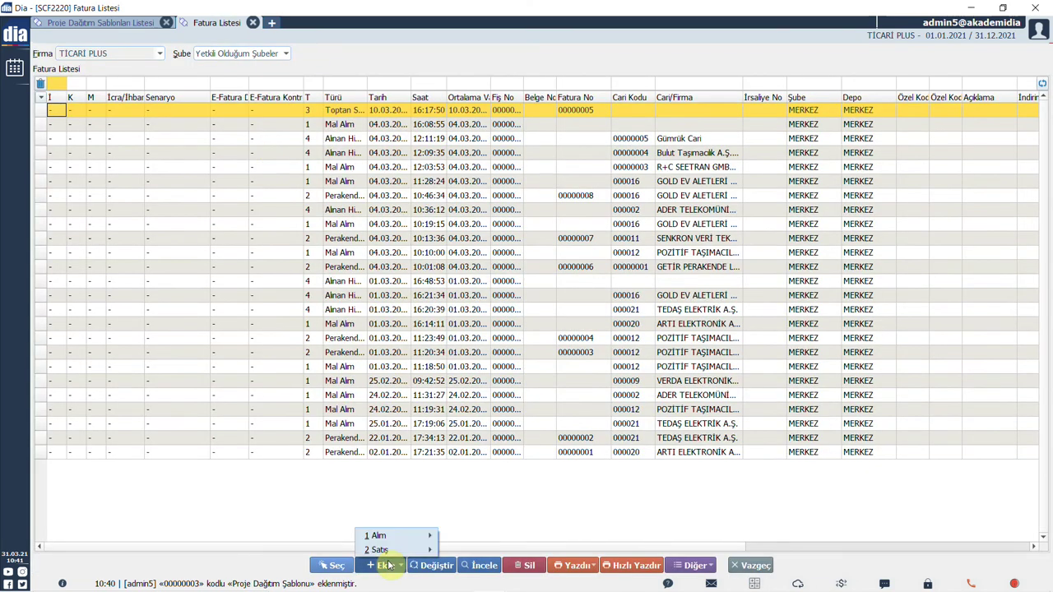
mouse_move(415, 541)
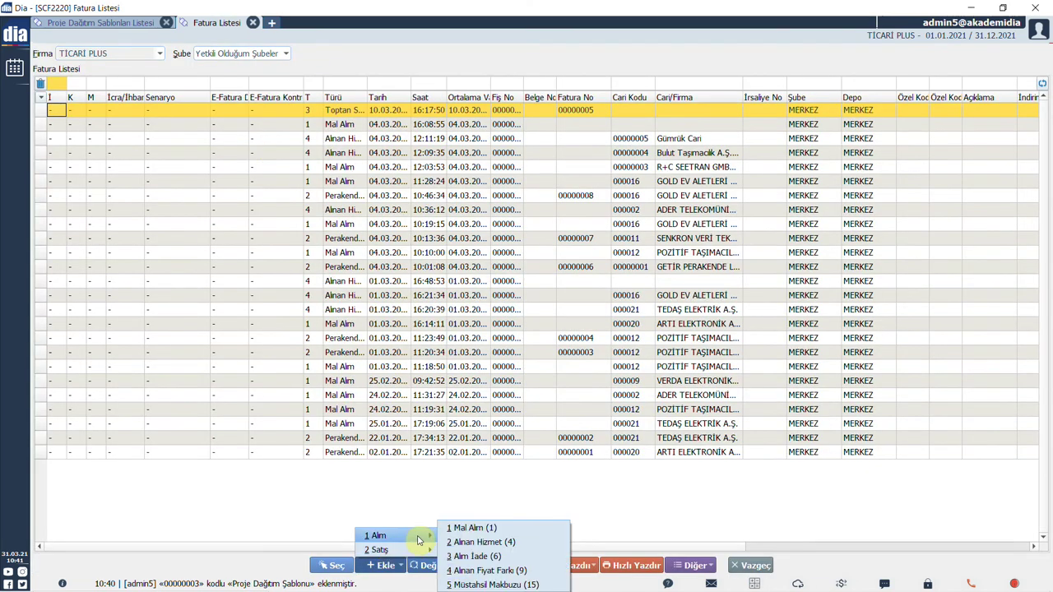
left_click(490, 530)
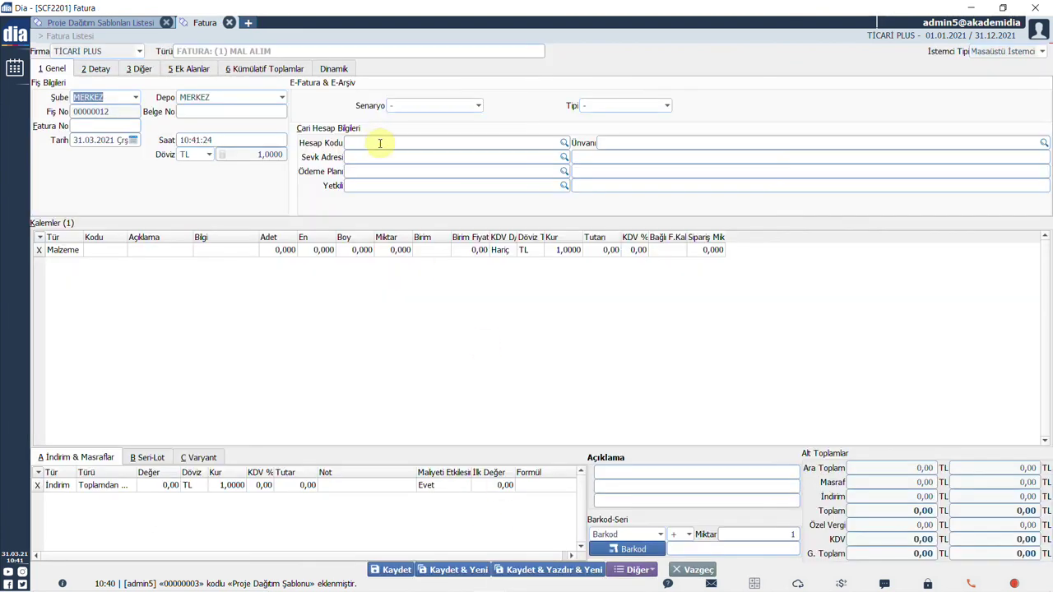
- Set the invoice's current account to POZİTİF TAŞIMACILIK VE TUR A.Ş. (000012)
left_click(380, 143)
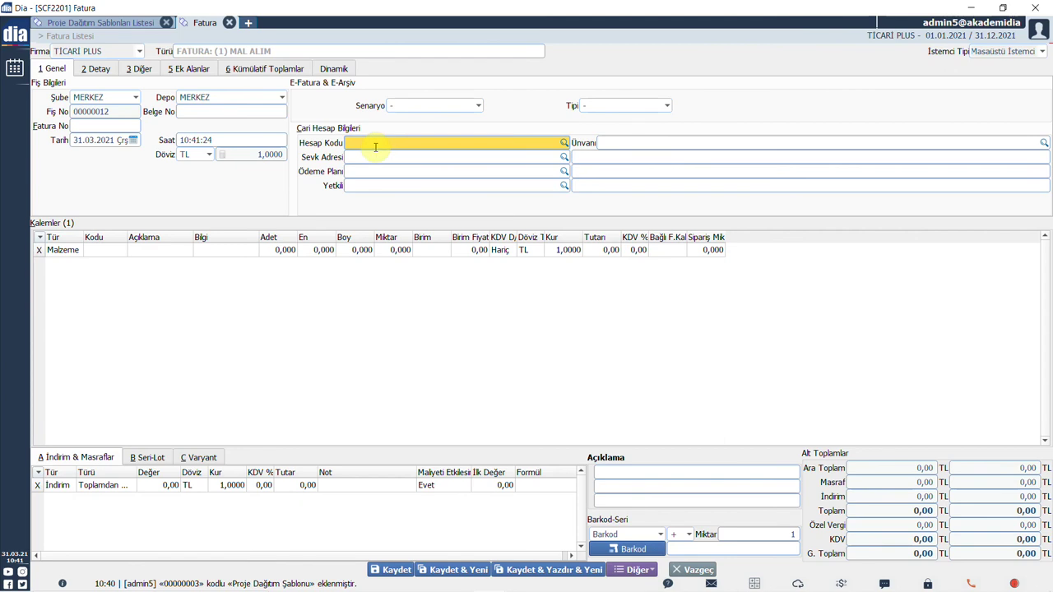
left_click(292, 249)
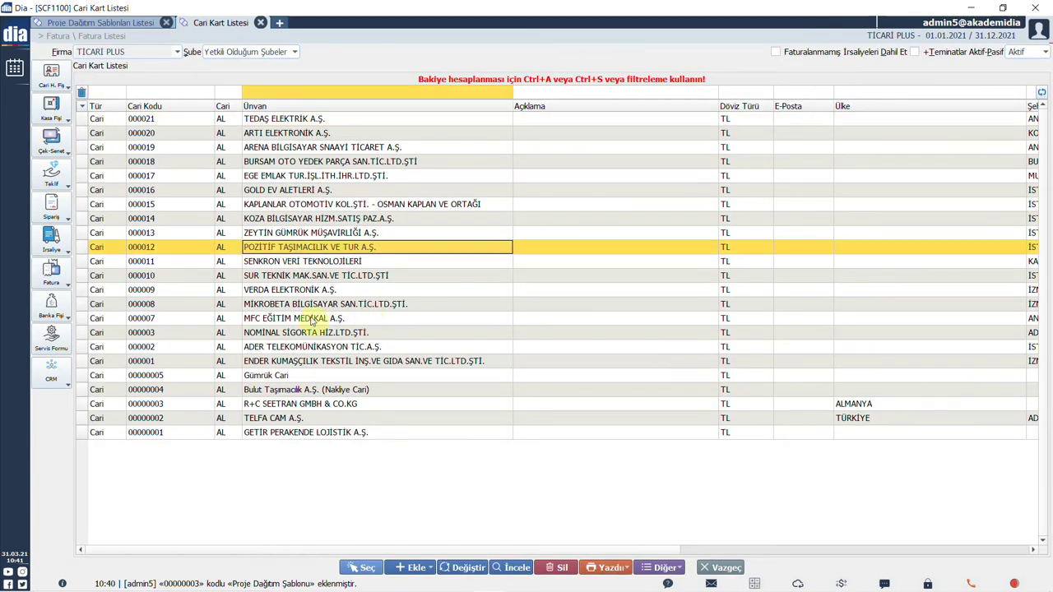
left_click(366, 568)
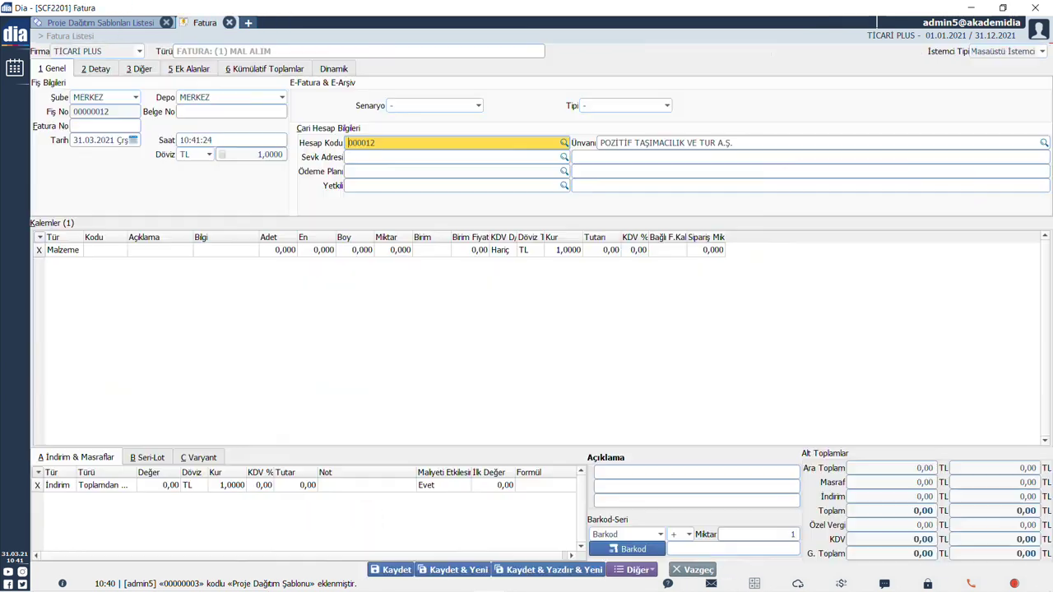
- Set the invoice line's type to Hizmet and choose the ULAŞIM service (000012) for it
left_click(76, 255)
left_click(76, 252)
left_click(74, 270)
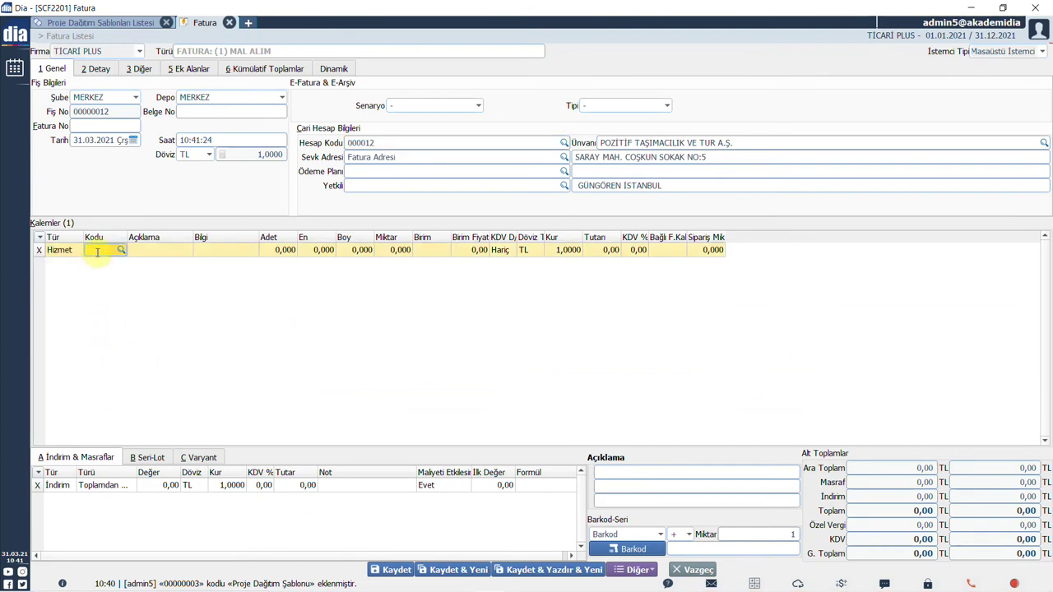
left_click(120, 250)
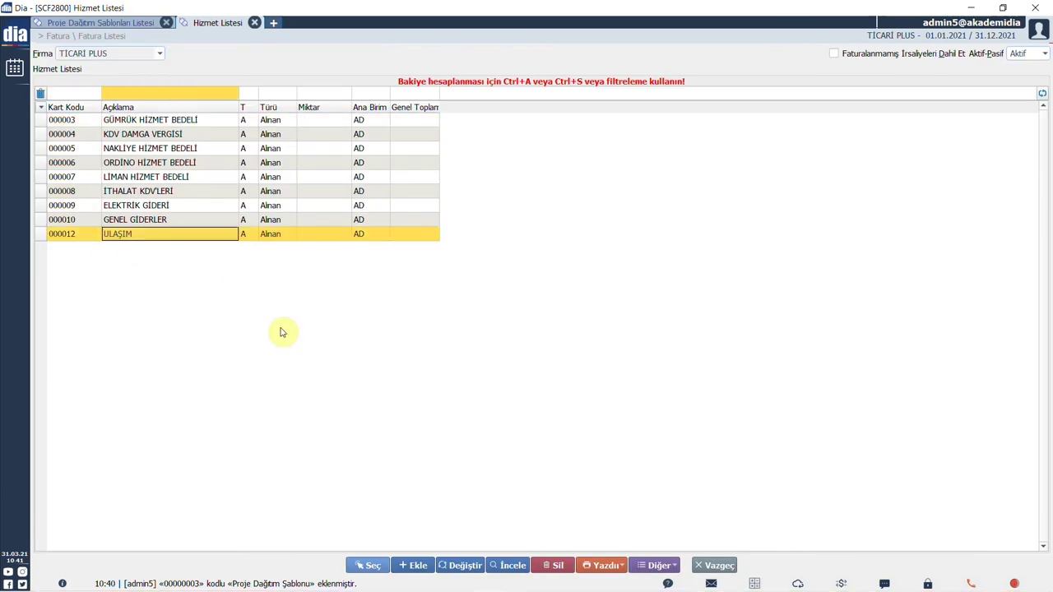
left_click(372, 566)
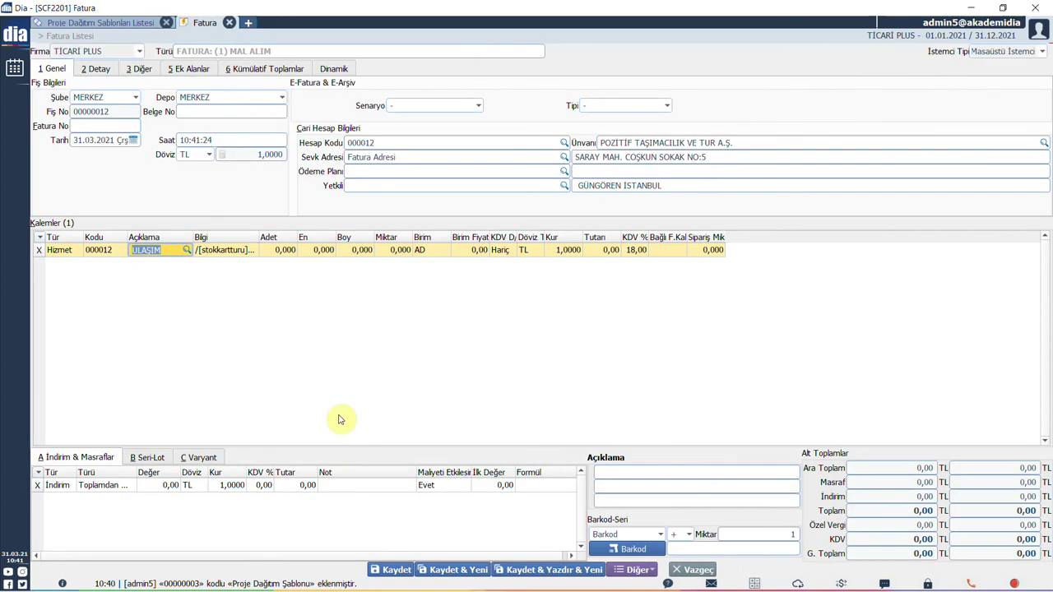
- Set the ULAŞIM line's quantity to 1 and unit price to 750 TL, and save the invoice
type("1")
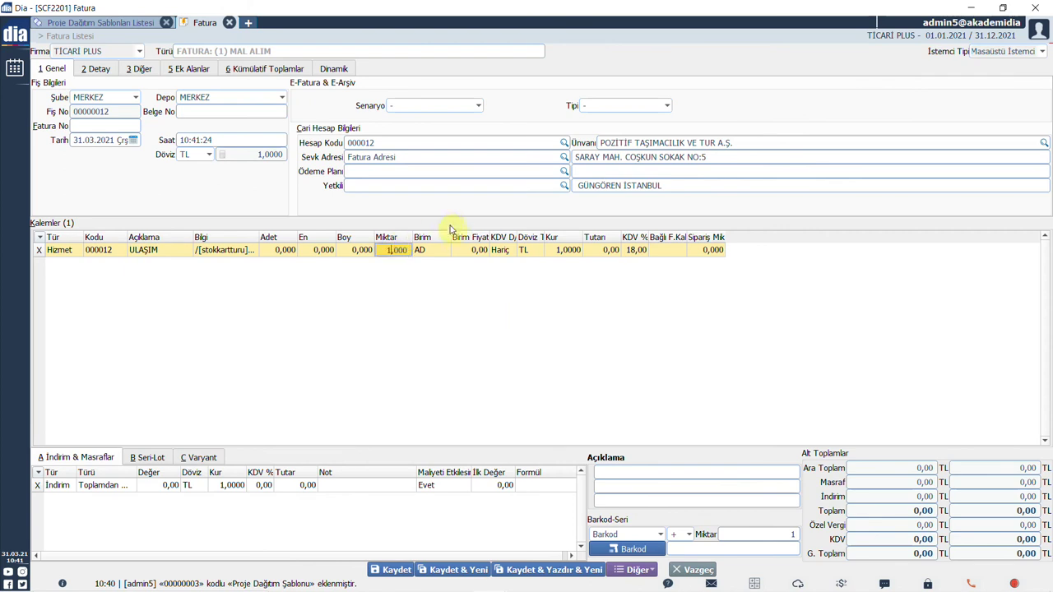
left_click(468, 251)
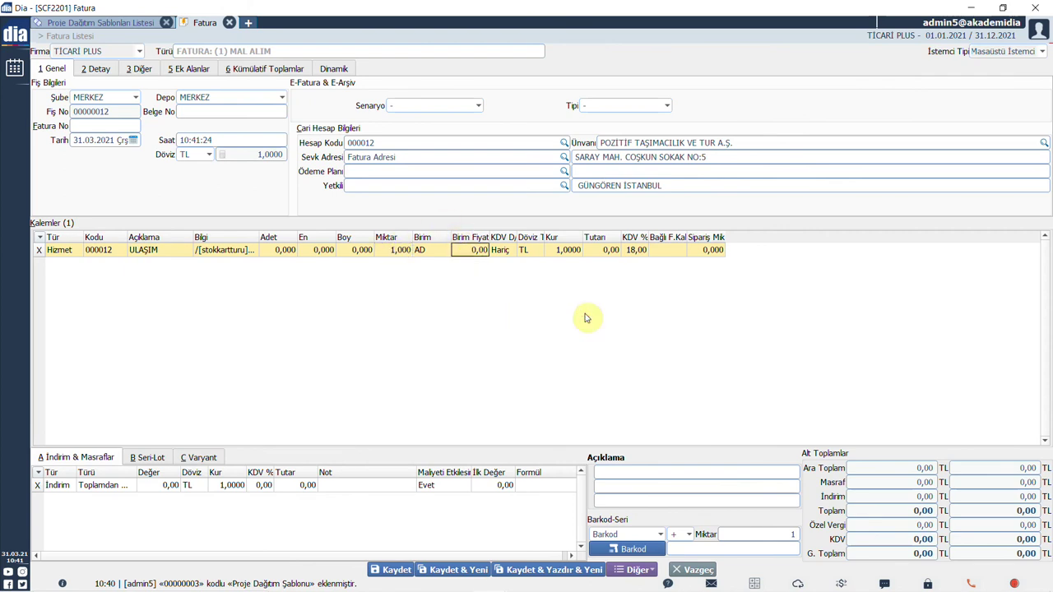
type("750")
left_click(497, 250)
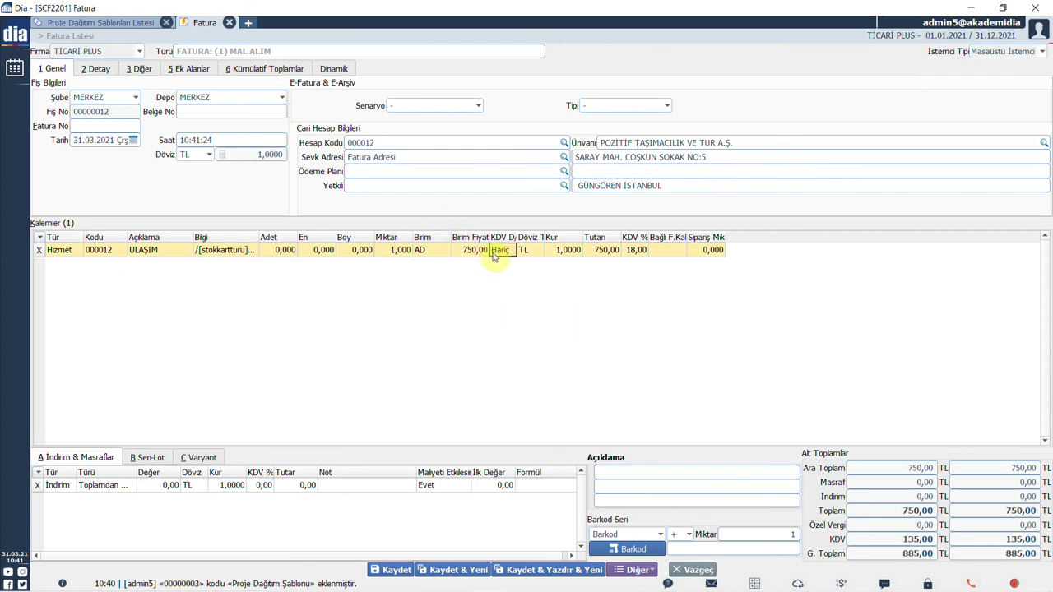
left_click(399, 571)
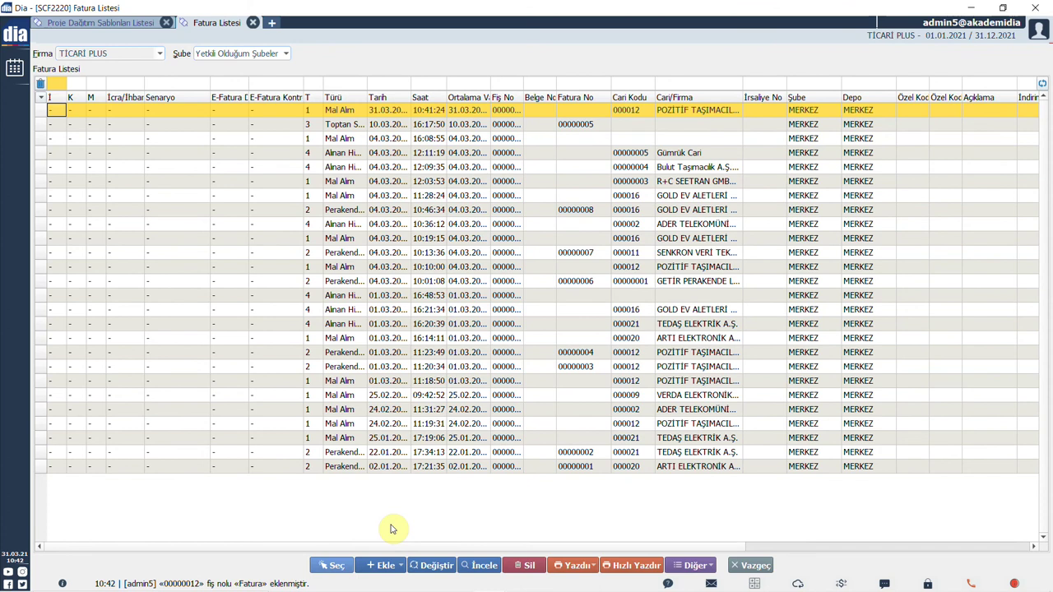
- Open the Proje Fişleri list in a new tab
key("ctrl+t")
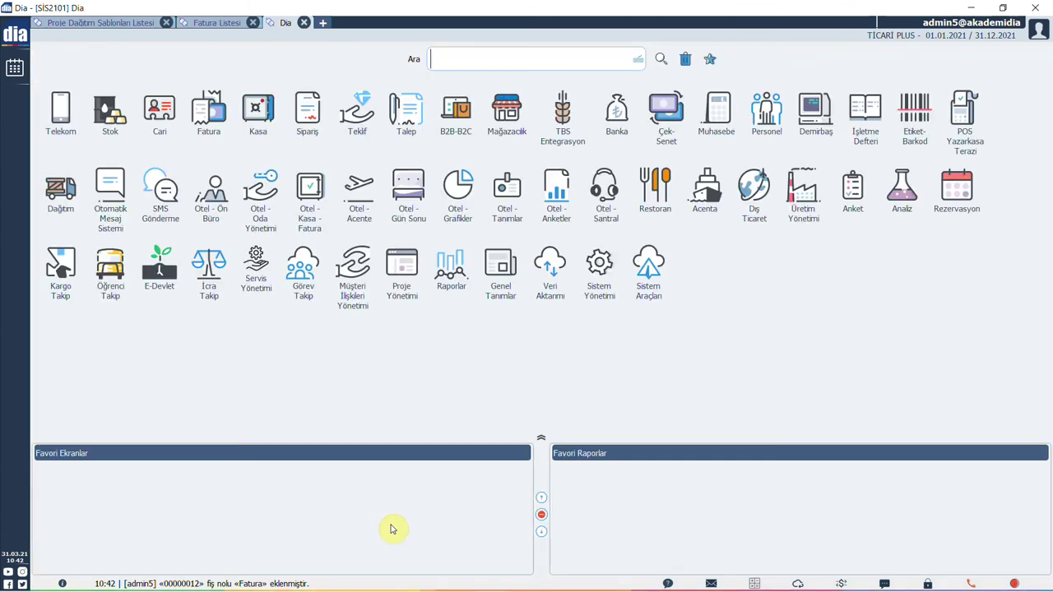
left_click(22, 41)
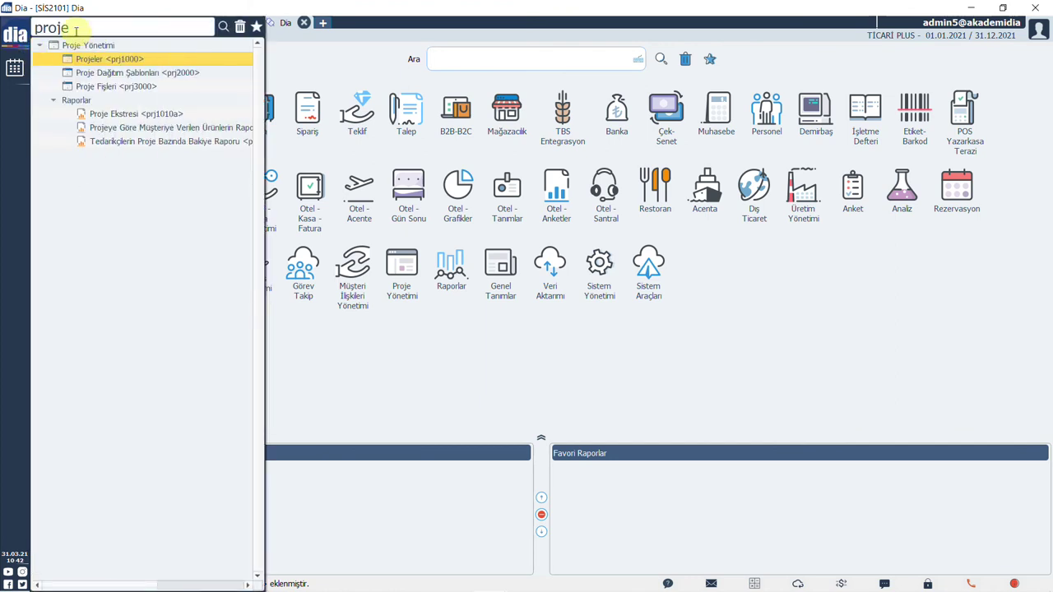
left_click(117, 90)
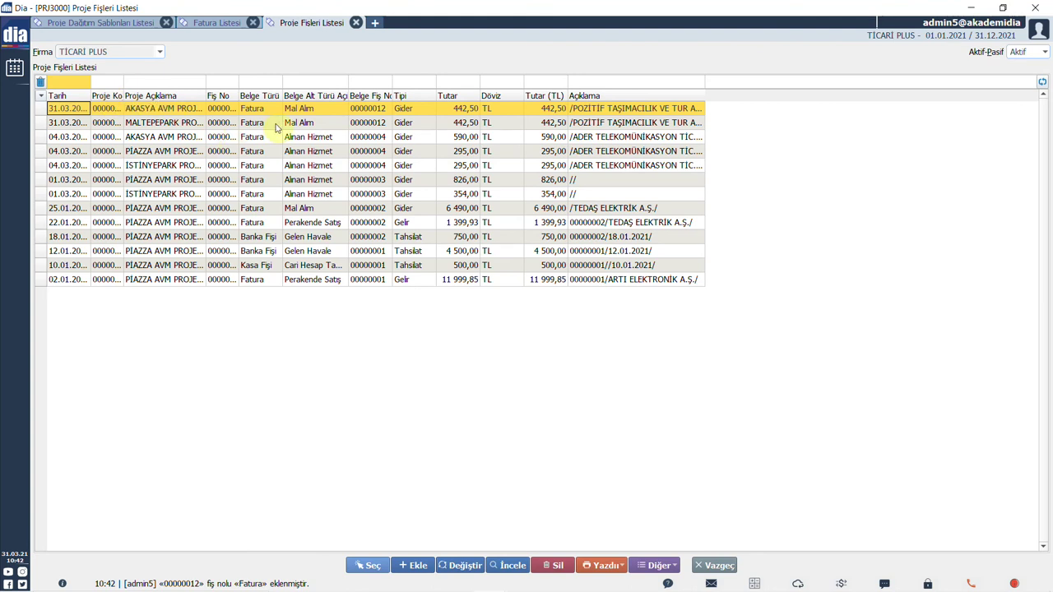
- Check the AKASYA AVM and MALTEPEPARK project slips for the new invoice, widening the Proje Kodu column to show full codes
left_click(504, 110)
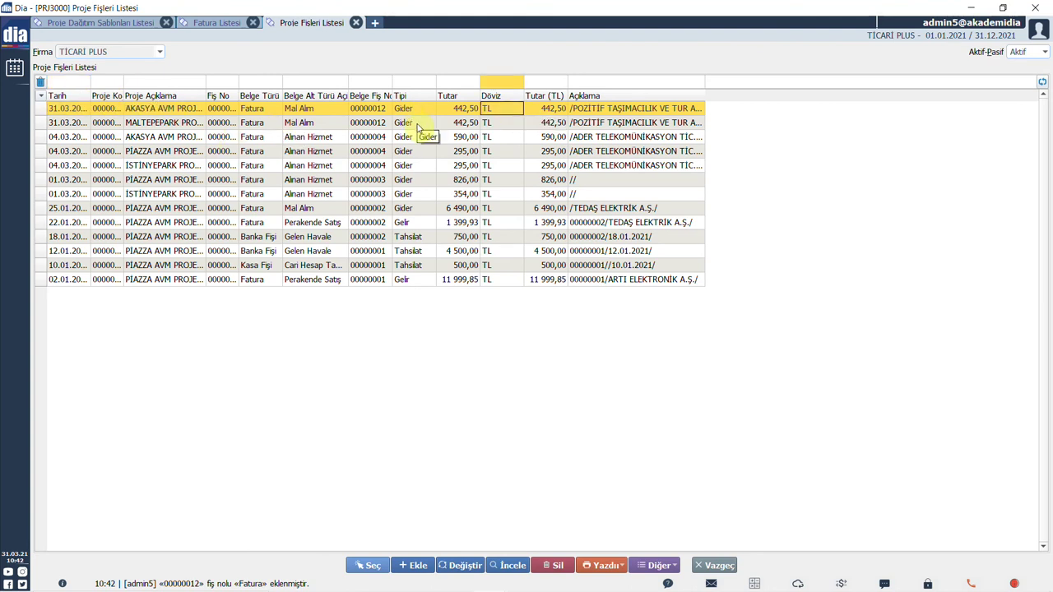
left_click(417, 124)
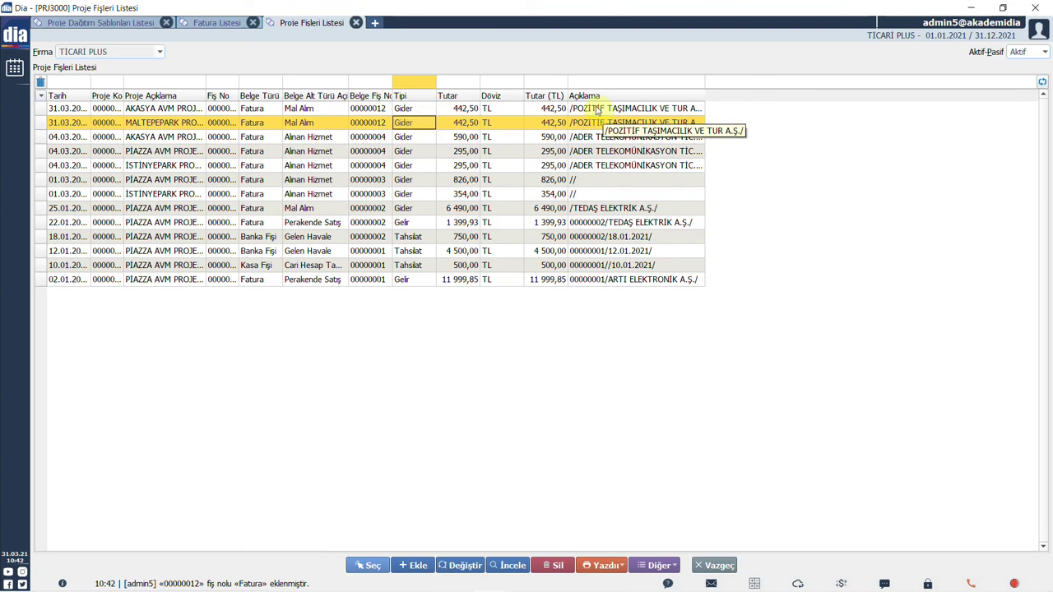
left_click(744, 140)
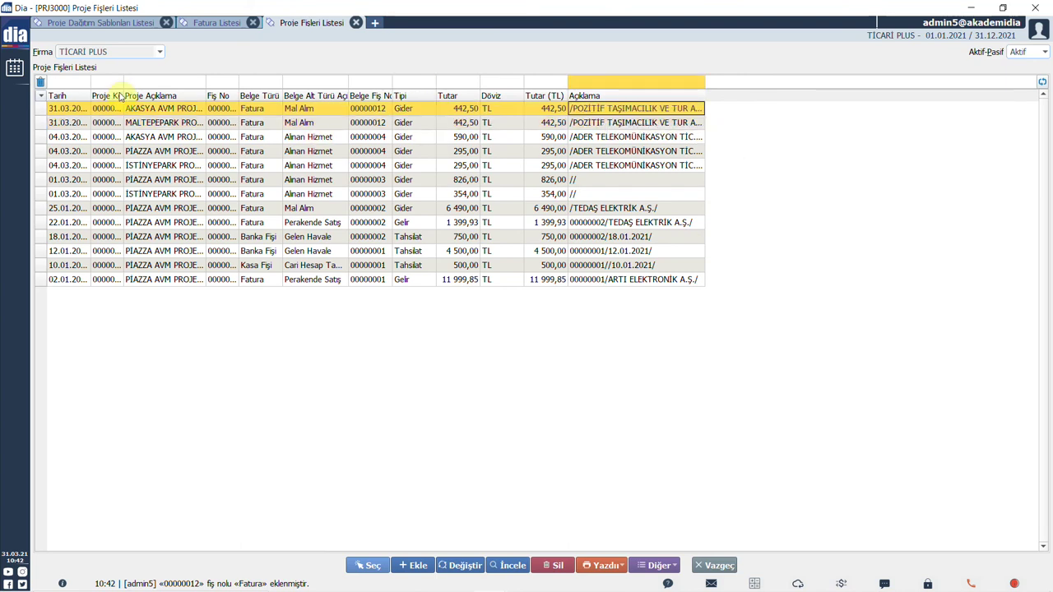
left_click_drag(124, 96, 168, 96)
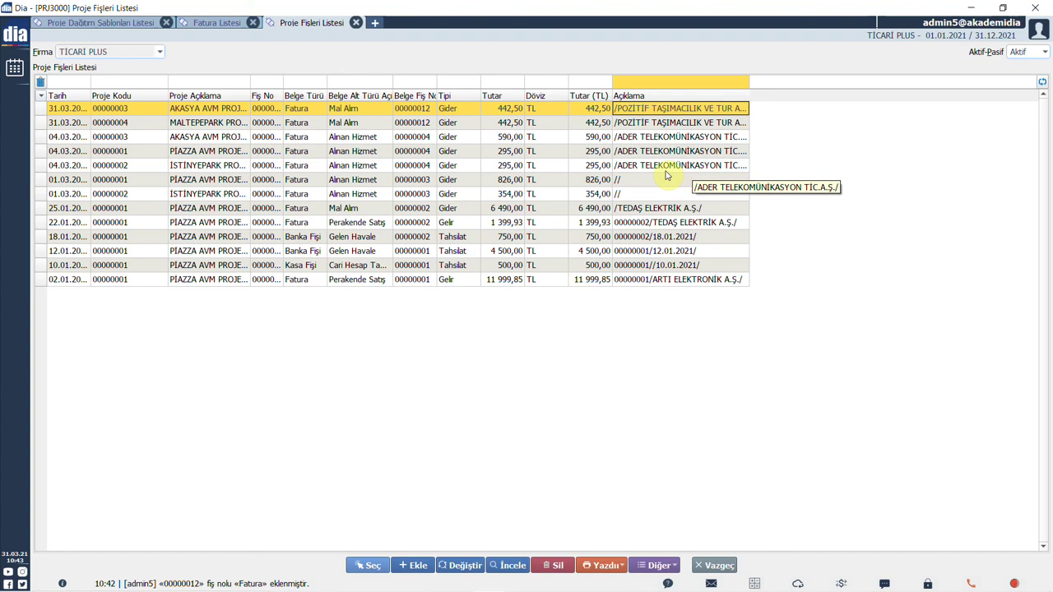
- Open the Projeler list in a new tab and show the Proje Hareketleri of PİAZZA AVM PROJESİ (00000001)
key("ctrl+t")
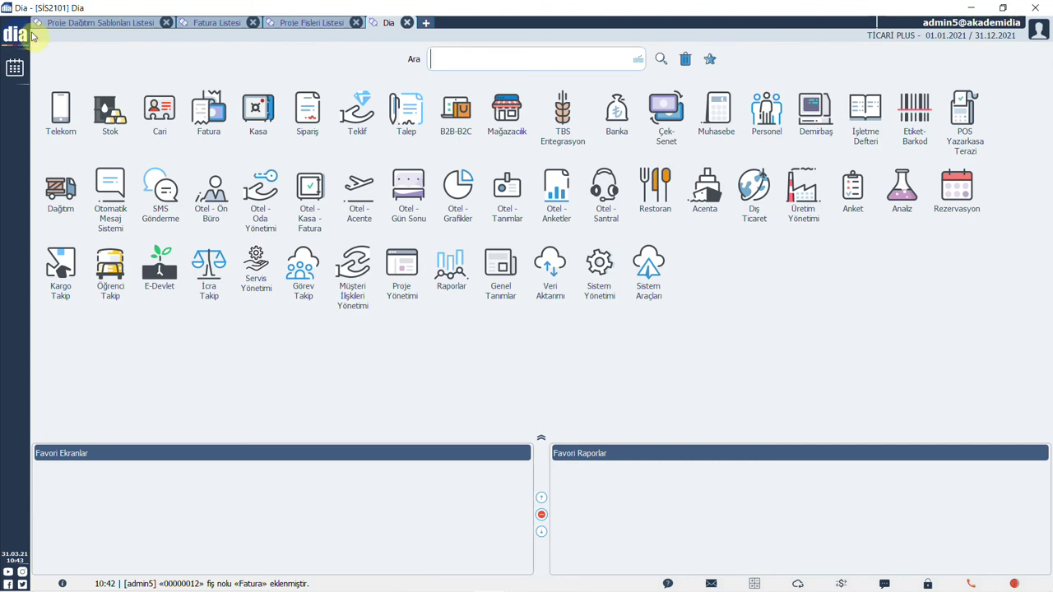
left_click(15, 34)
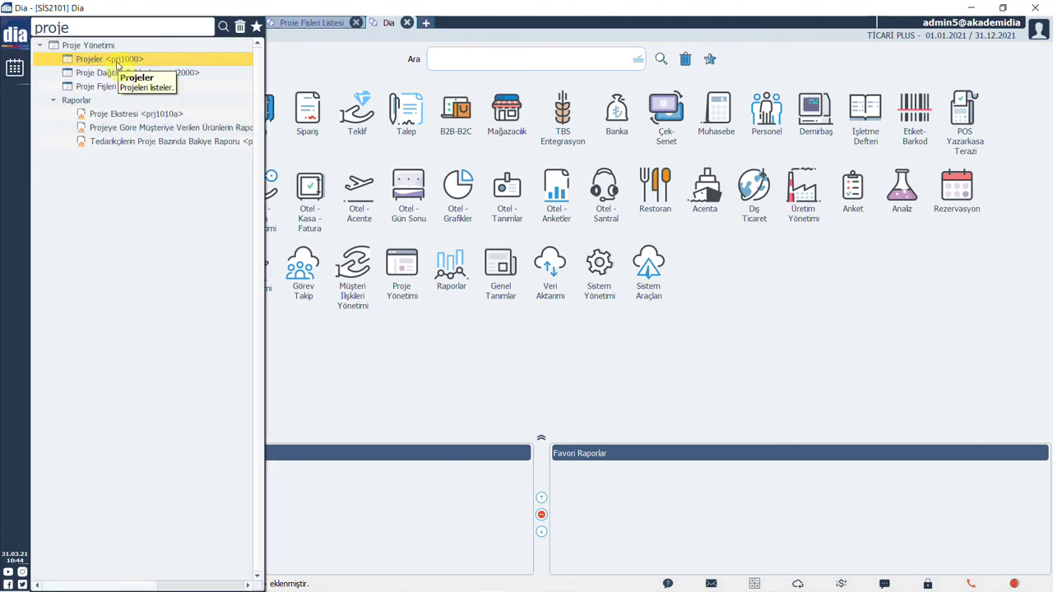
left_click(140, 61)
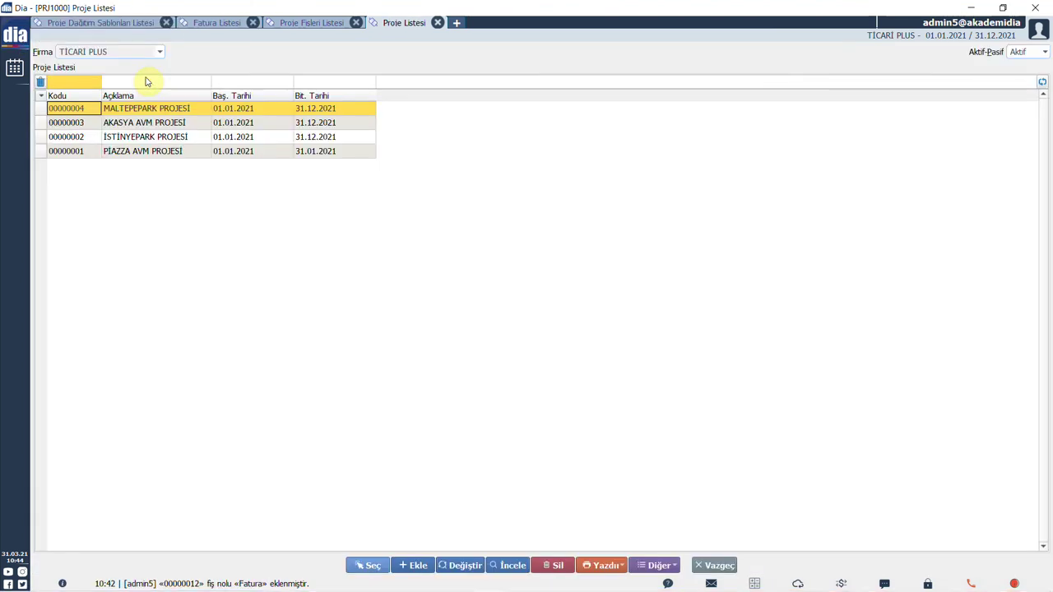
left_click(168, 155)
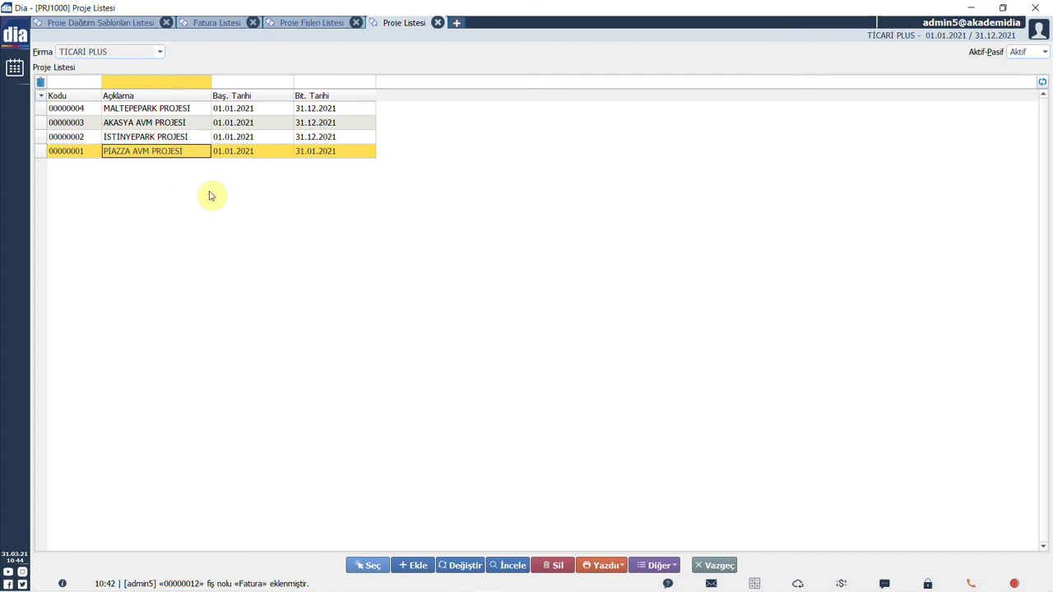
left_click(662, 565)
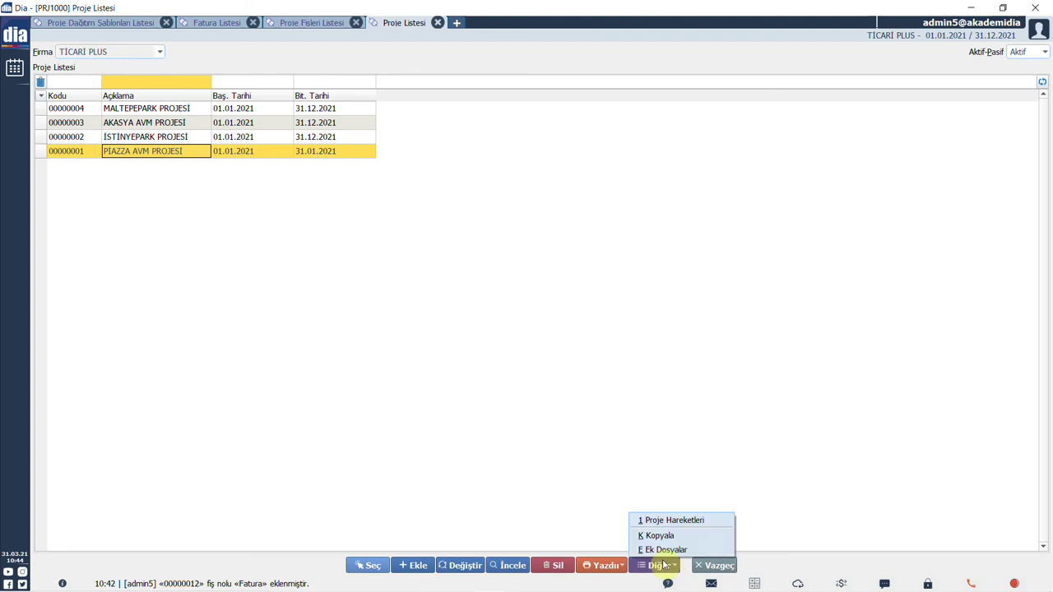
left_click(705, 523)
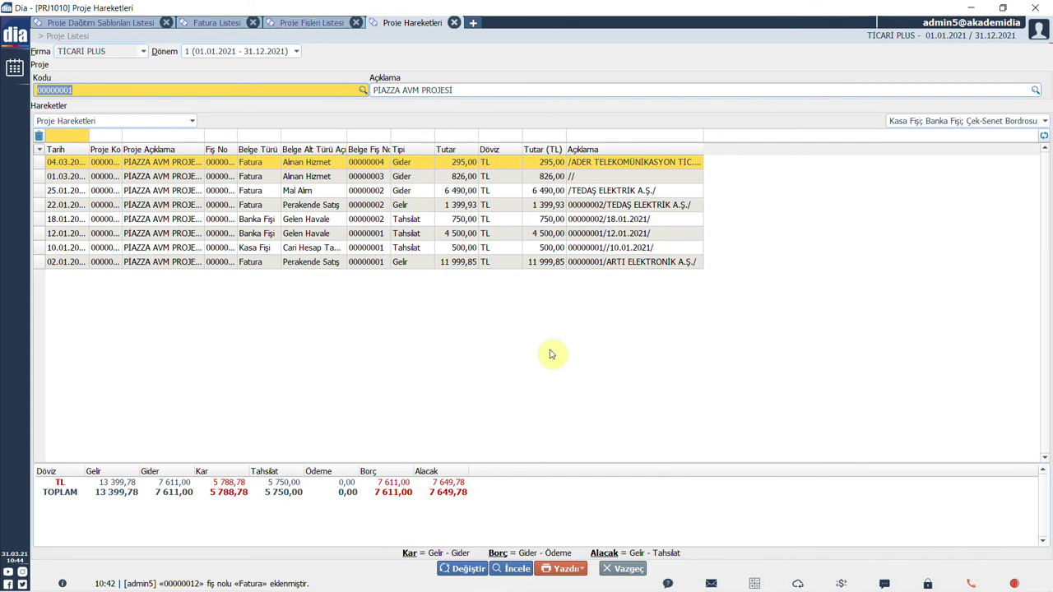
- Widen the Belge Alt Türü Açıklama column and view the document types available for filtering the project movements
left_click_drag(352, 145, 379, 145)
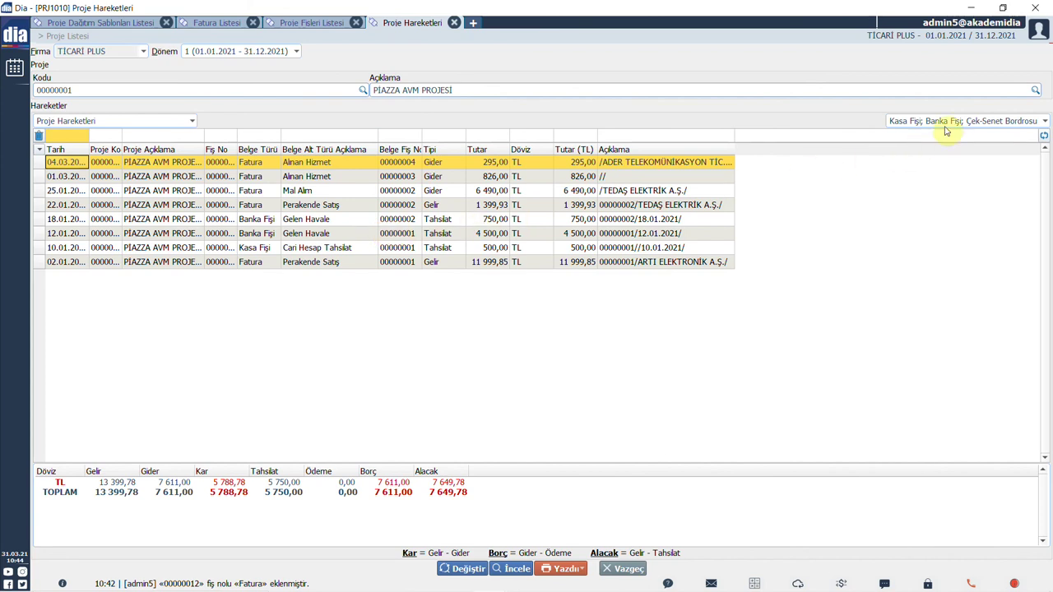
left_click(1027, 121)
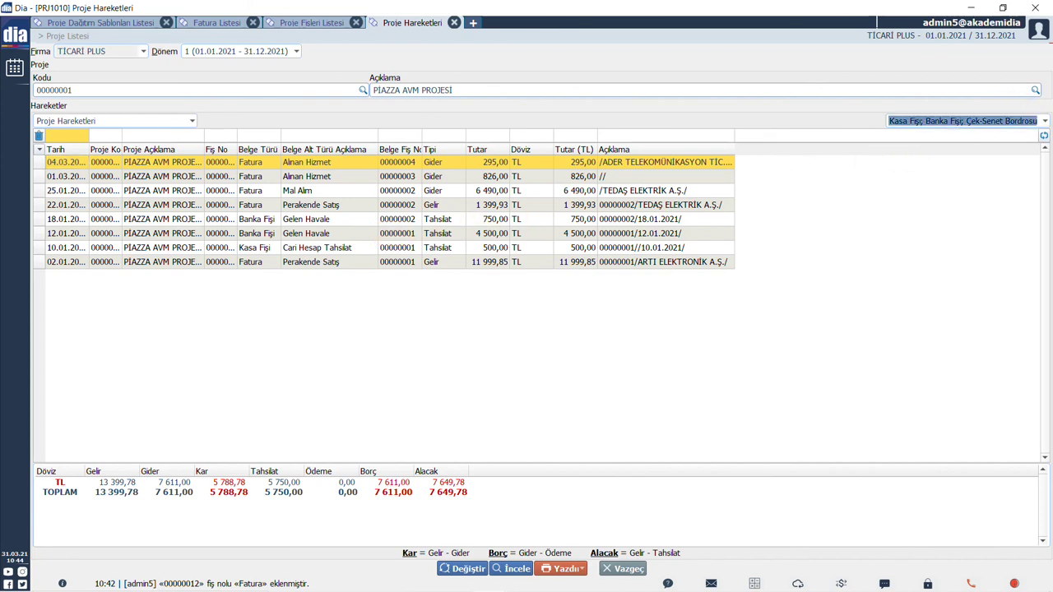
left_click(1044, 121)
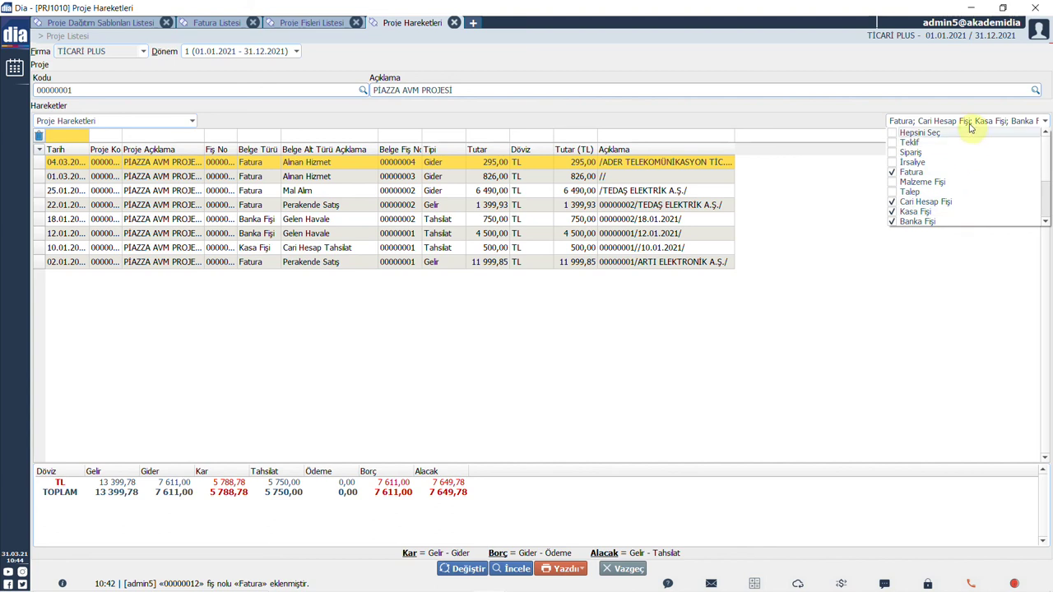
left_click(991, 359)
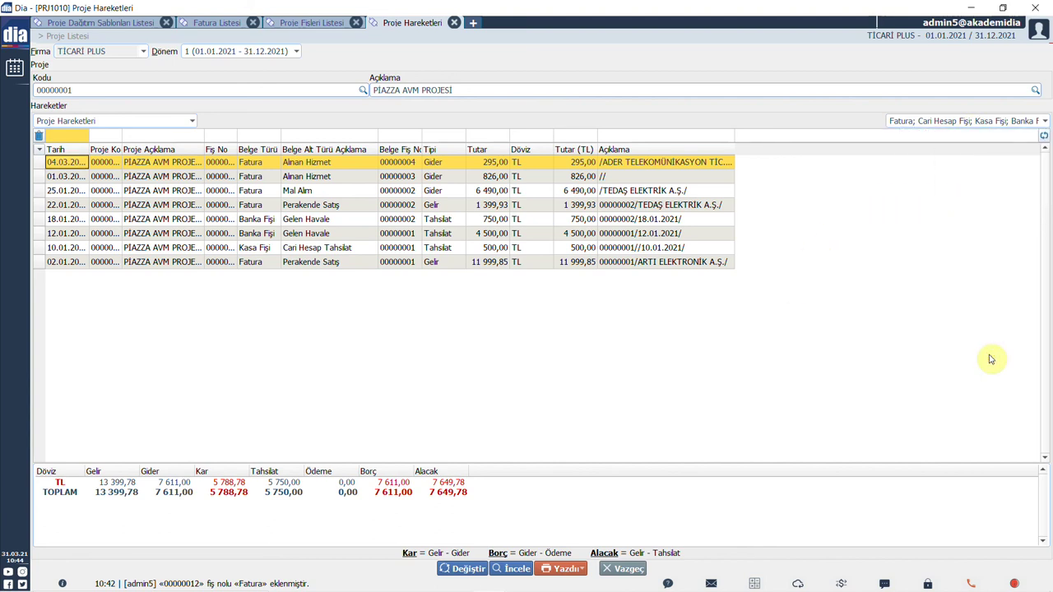